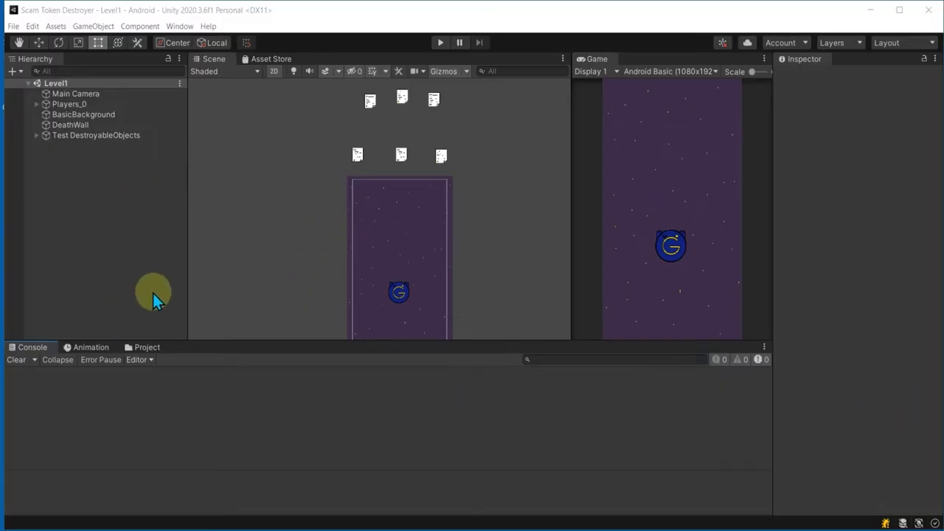
# Drag three PlayerShots prefabs from Assets/Prefabs/Player into Level1 around the player ship
pyautogui.click(168, 152)
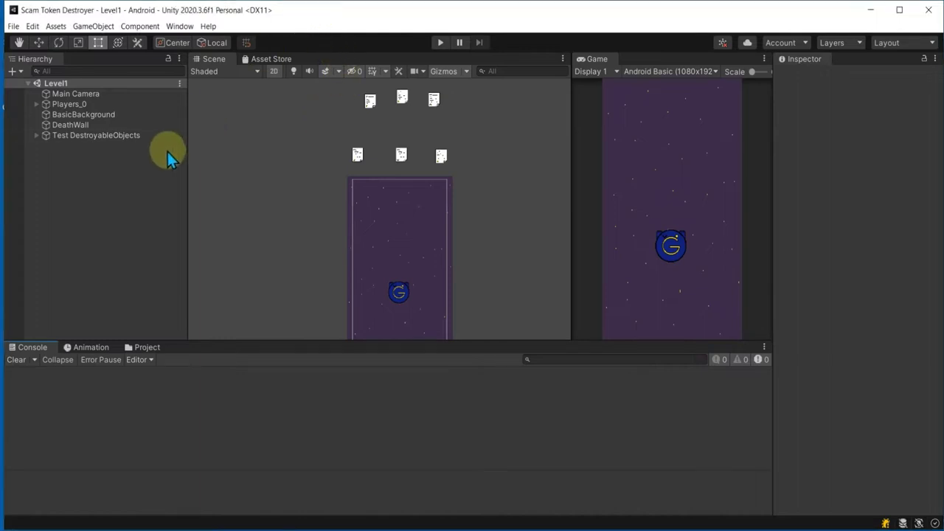
pyautogui.click(140, 348)
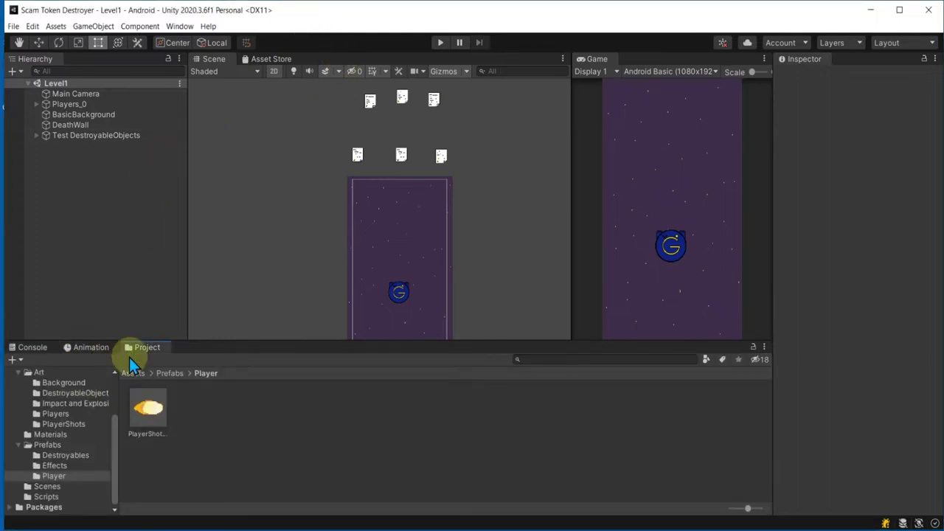
pyautogui.moveTo(148, 405)
pyautogui.mouseDown()
pyautogui.moveTo(410, 275)
pyautogui.moveTo(368, 306)
pyautogui.mouseUp()
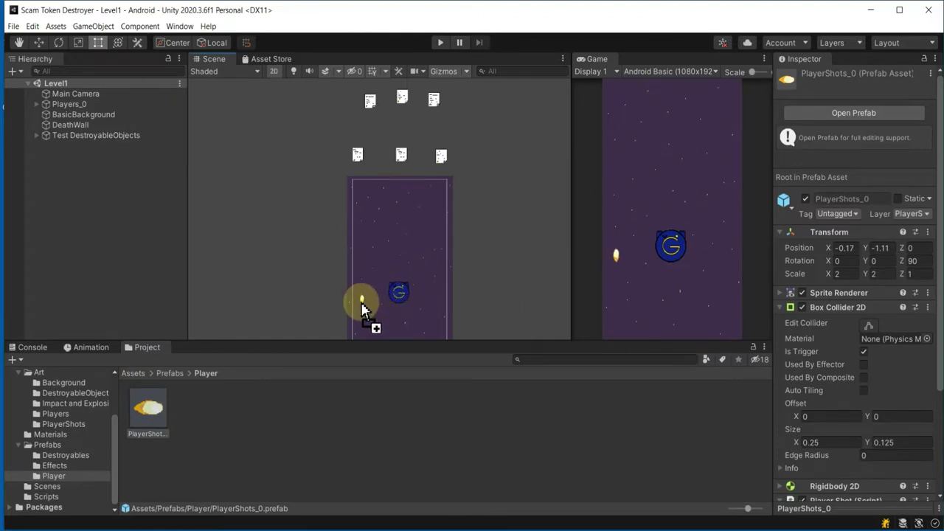
pyautogui.moveTo(369, 306); pyautogui.dragTo(358, 306)
pyautogui.moveTo(151, 406); pyautogui.dragTo(396, 270)
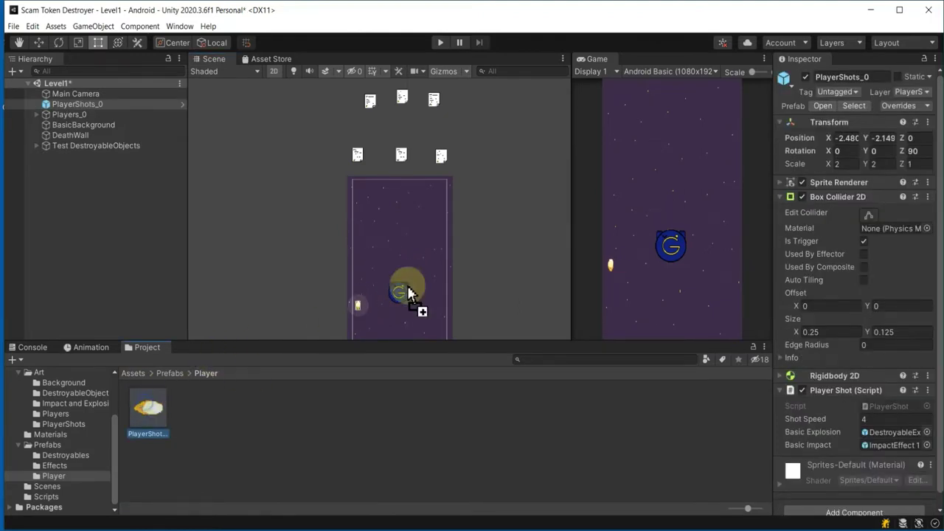
pyautogui.moveTo(154, 404); pyautogui.dragTo(437, 310)
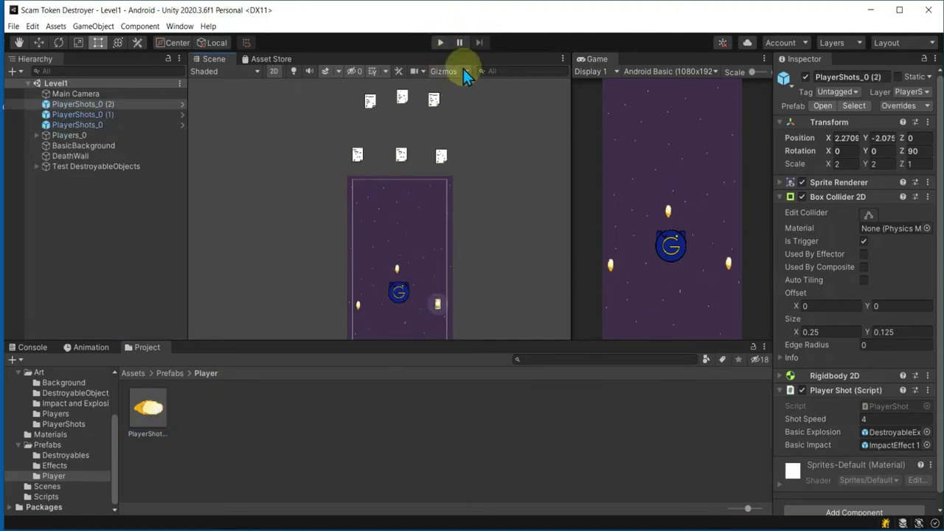
# Play-test the shots, inspect the PlayerShots prefab's script, and open the Scripts folder
pyautogui.click(443, 42)
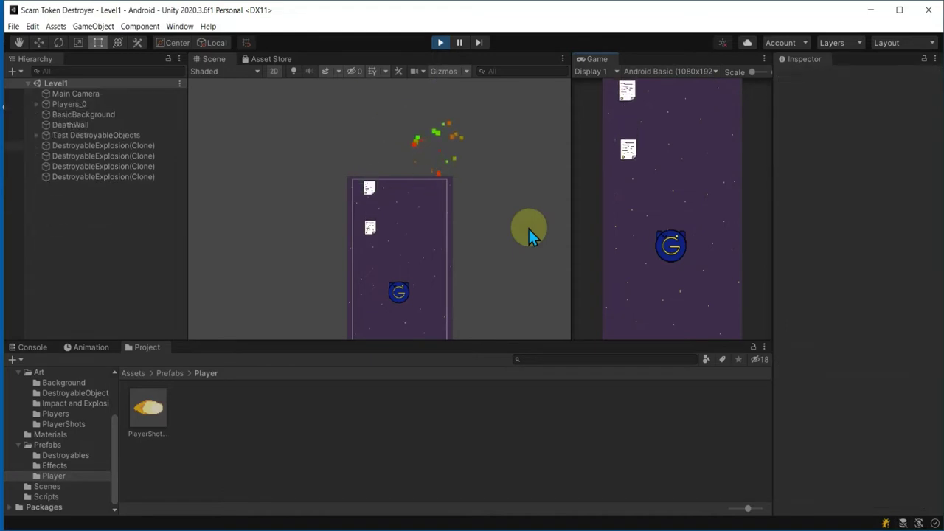
pyautogui.click(439, 42)
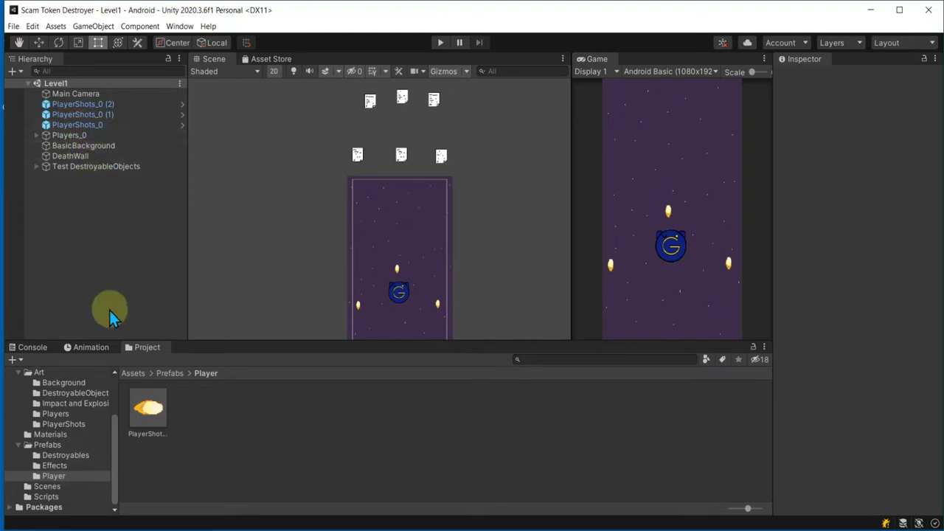
pyautogui.click(148, 414)
pyautogui.scroll(-5, 802, 430)
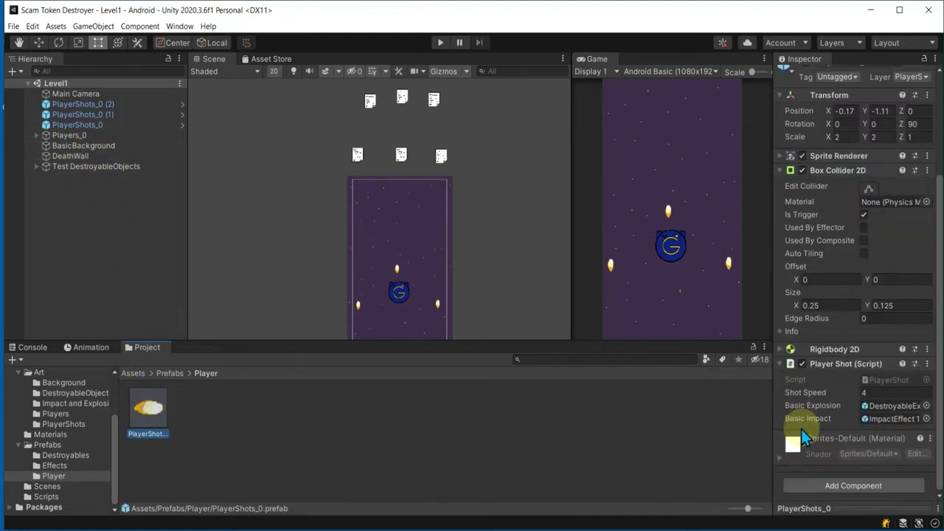
pyautogui.click(833, 364)
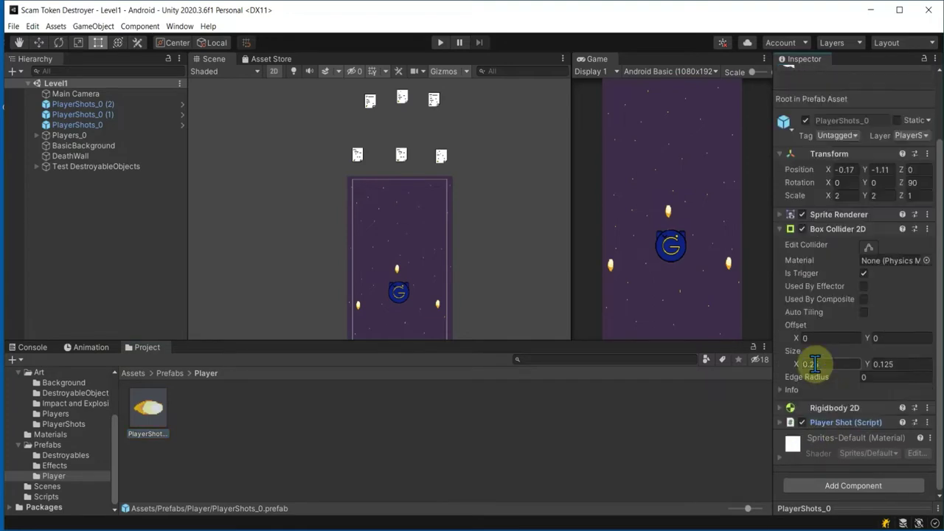
pyautogui.click(52, 495)
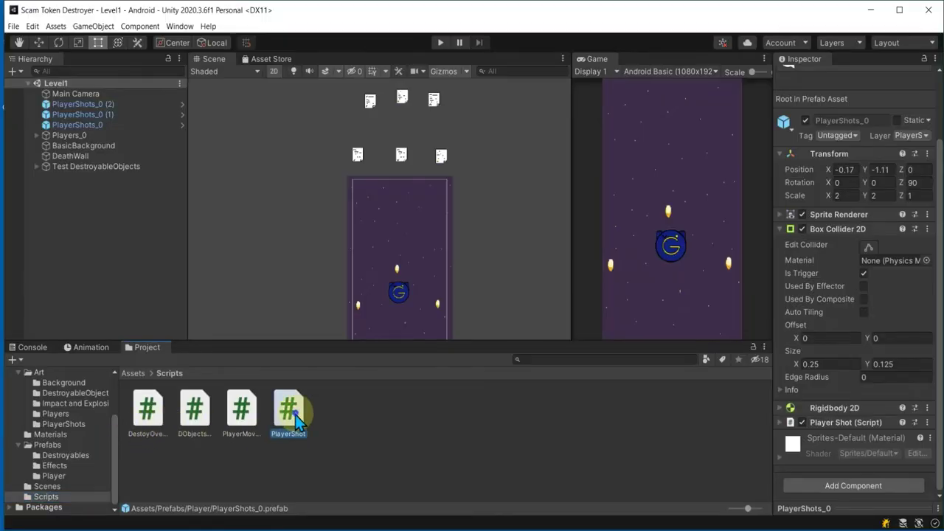
# Open PlayerShot.cs from the Scripts folder in Visual Studio
pyautogui.doubleClick(295, 418)
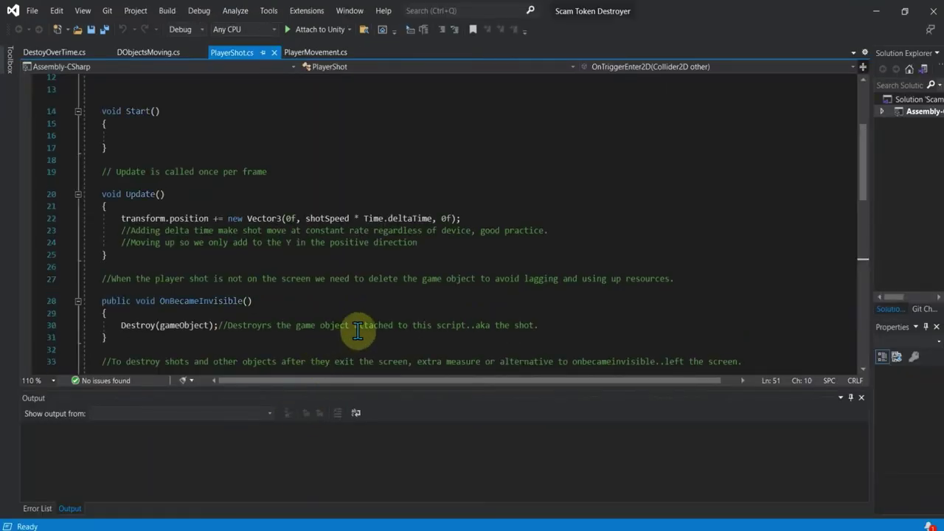
# Add a new line below Destroy(other.gameObject); in OnTriggerEnter2D
pyautogui.scroll(-3, 357, 331)
pyautogui.scroll(-2, 358, 331)
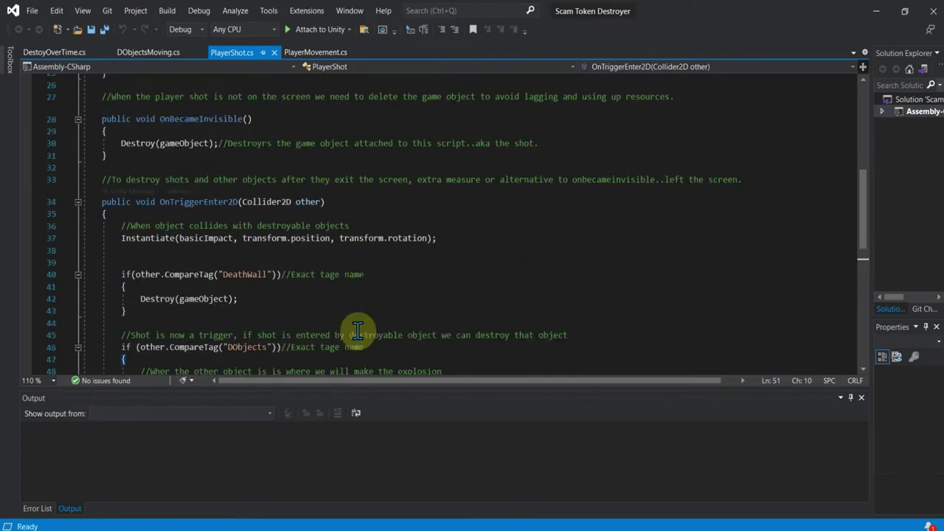
pyautogui.scroll(-1, 357, 331)
pyautogui.scroll(-2, 358, 330)
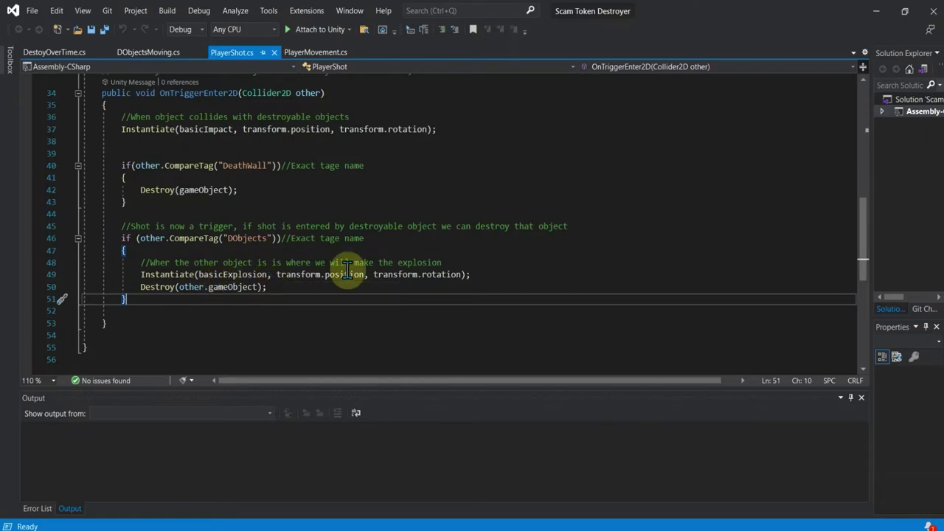
pyautogui.click(493, 274)
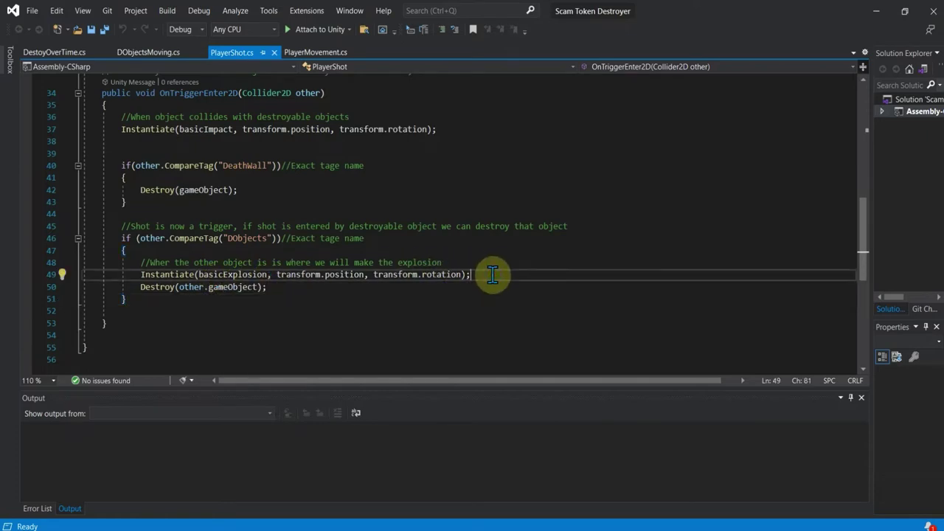
pyautogui.click(348, 287)
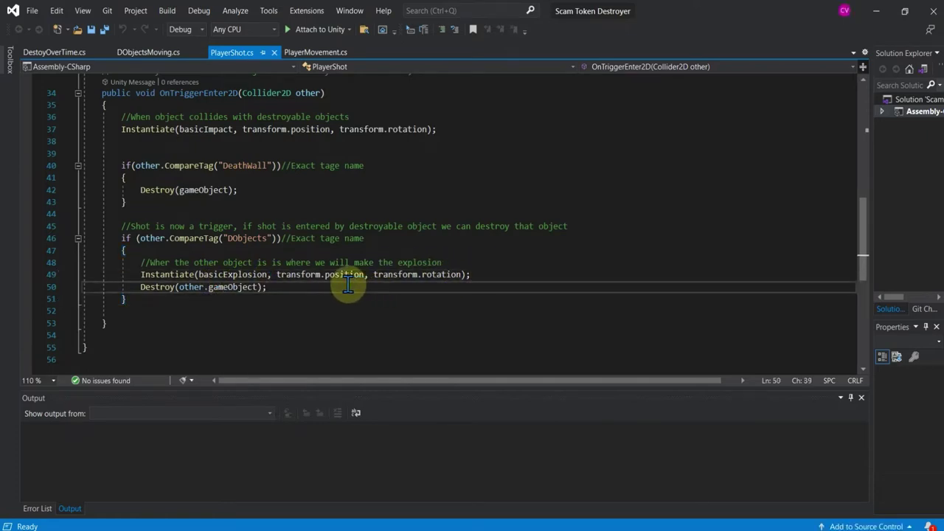
pyautogui.press('Return')
pyautogui.write('De')
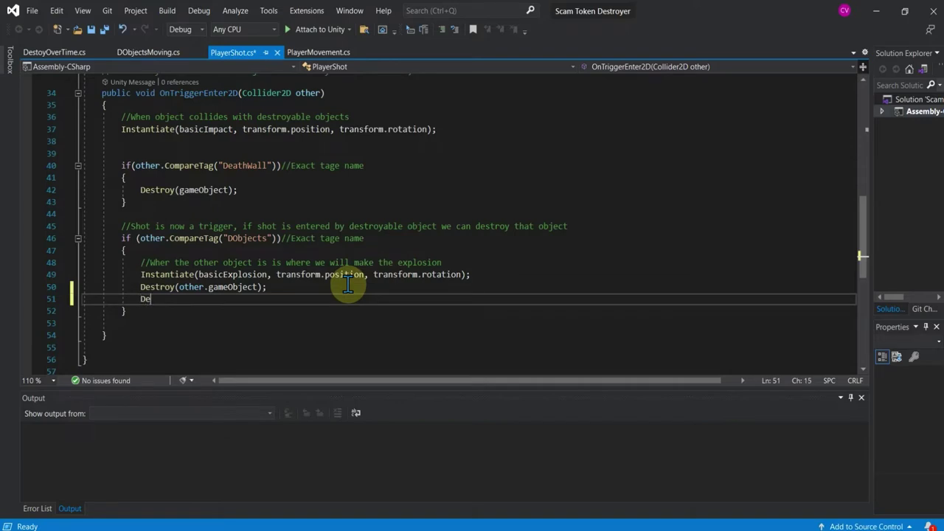
# Write Destroy(gameObject) on the new line so the shot destroys itself
pyautogui.write('s')
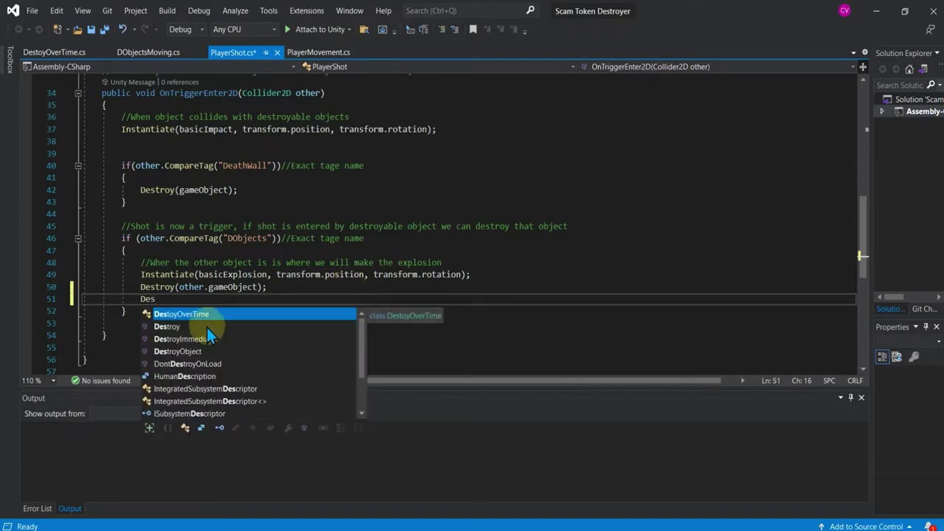
pyautogui.click(206, 327)
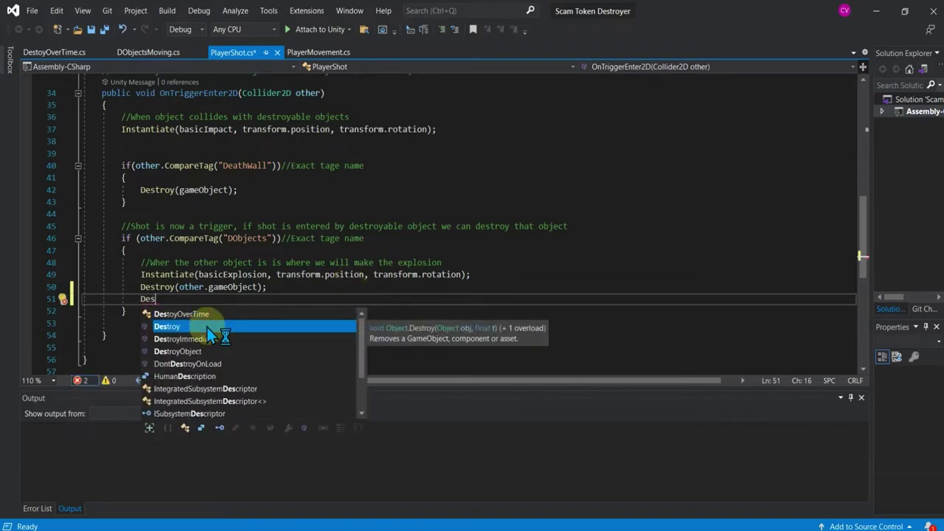
pyautogui.press('Tab')
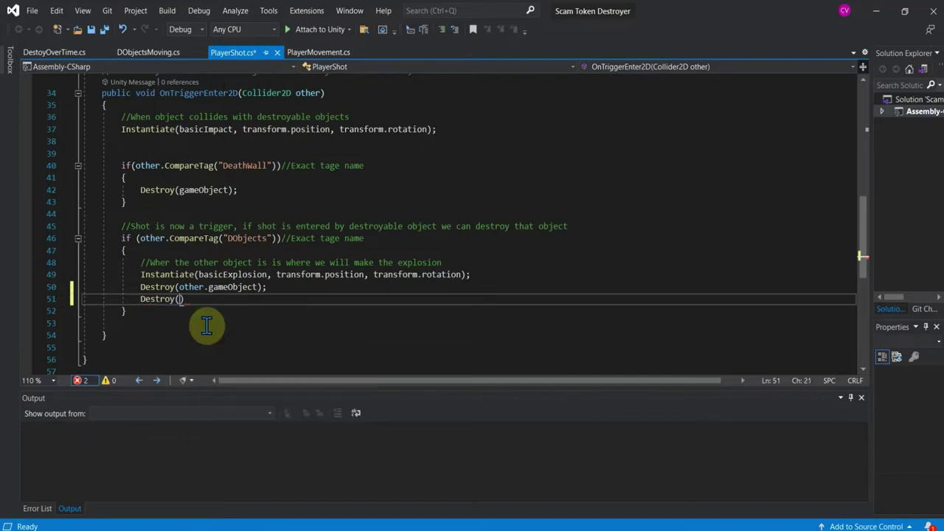
pyautogui.write('other')
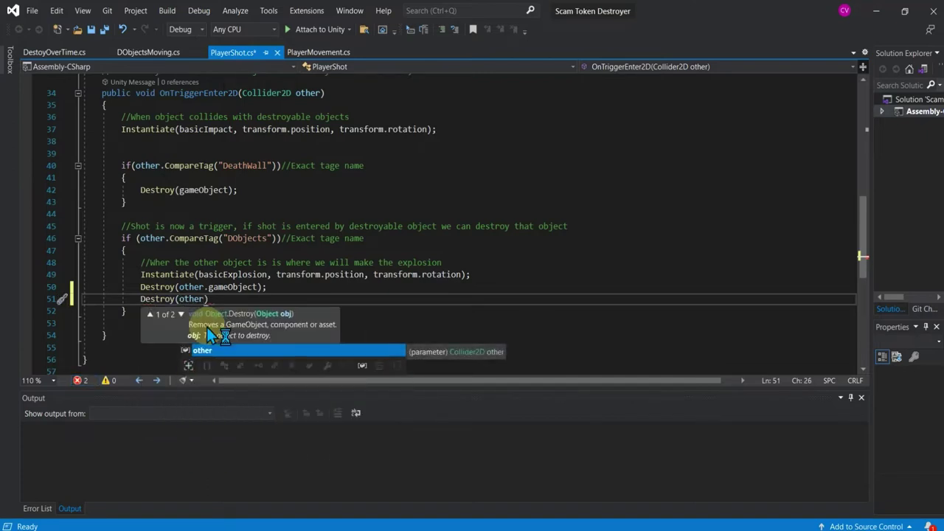
pyautogui.press('BackSpace')
pyautogui.press('BackSpace')
pyautogui.press('BackSpace')
pyautogui.write('g')
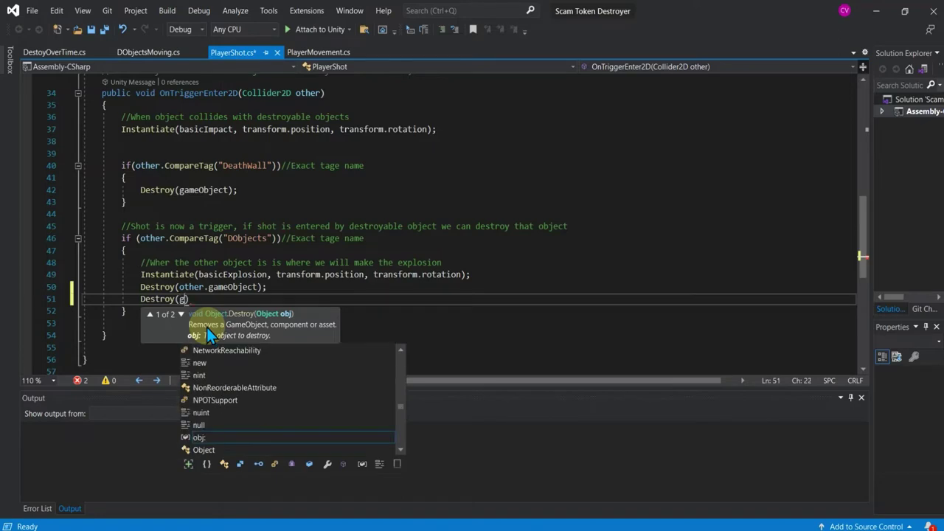
pyautogui.write('ame')
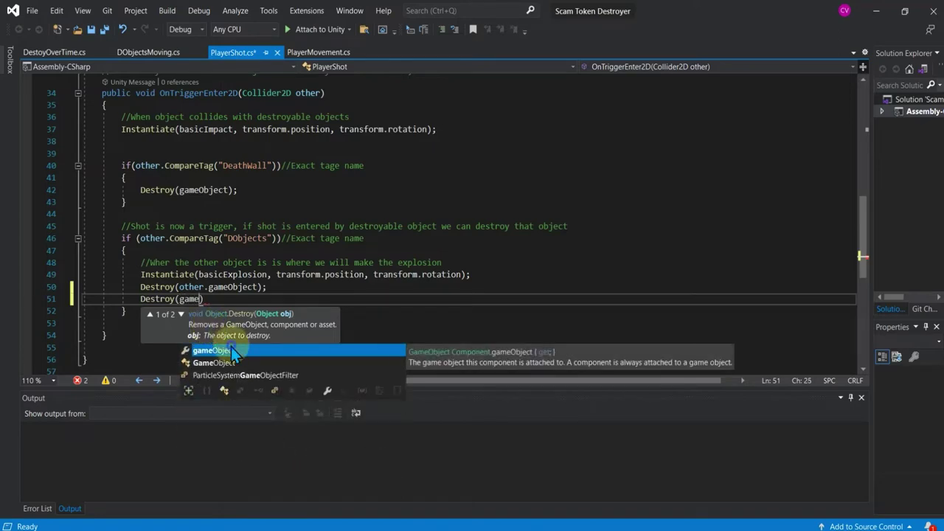
pyautogui.doubleClick(231, 347)
pyautogui.write(')')
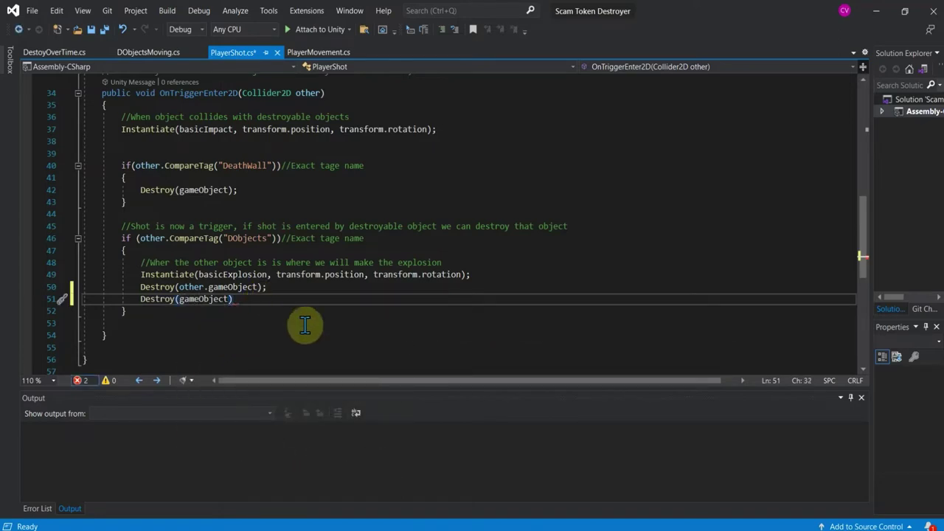
# Save via Attach to Unity, stop debugging, and minimise Visual Studio
pyautogui.click(305, 325)
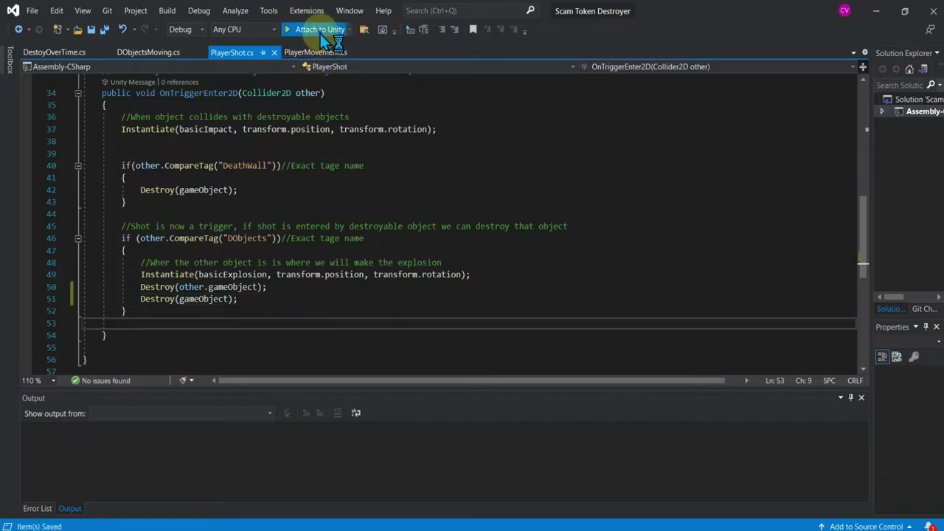
pyautogui.click(320, 31)
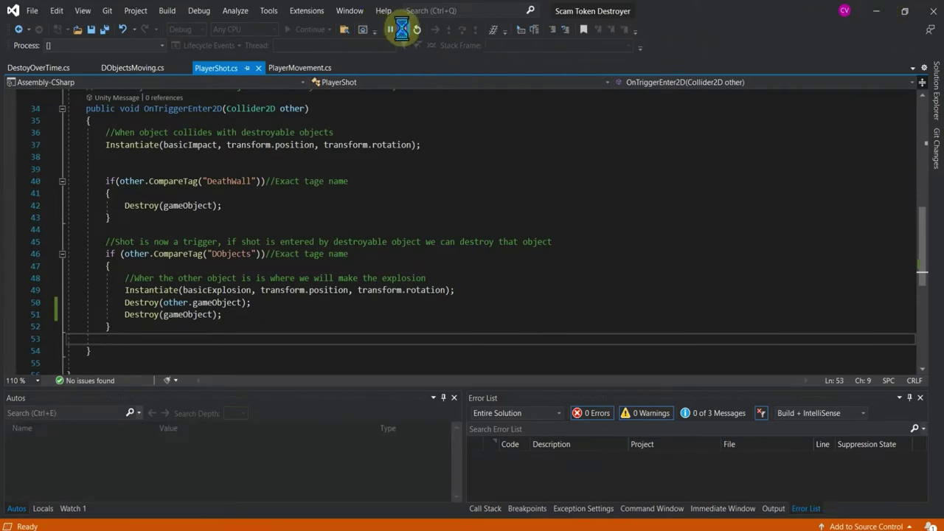
pyautogui.click(404, 30)
pyautogui.click(875, 13)
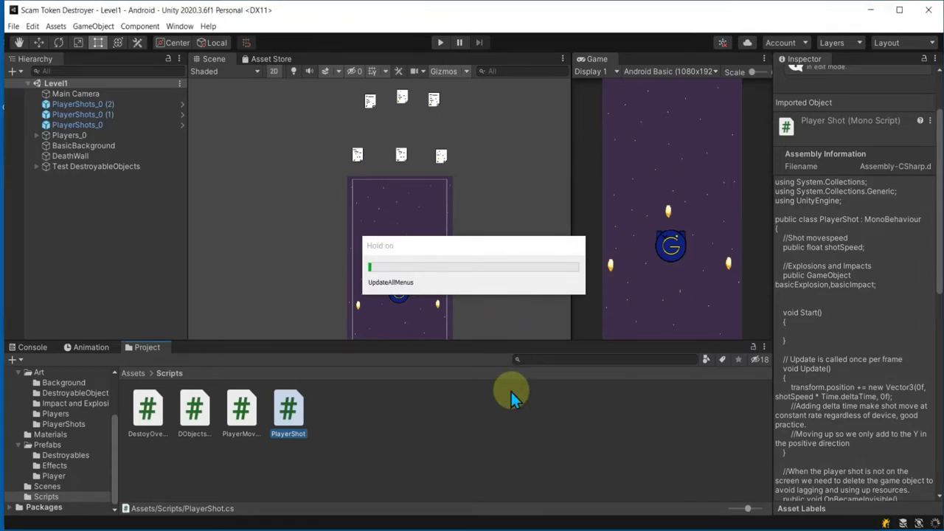
pyautogui.click(441, 44)
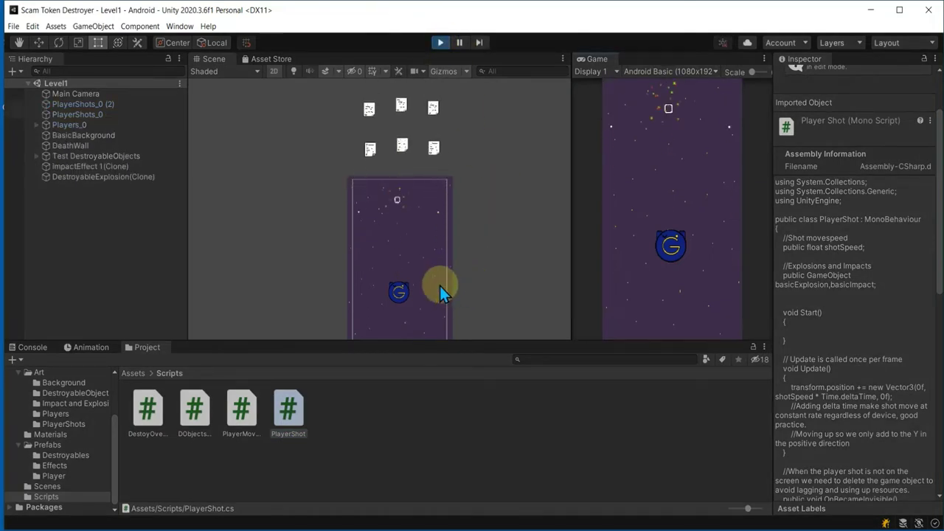
pyautogui.click(441, 42)
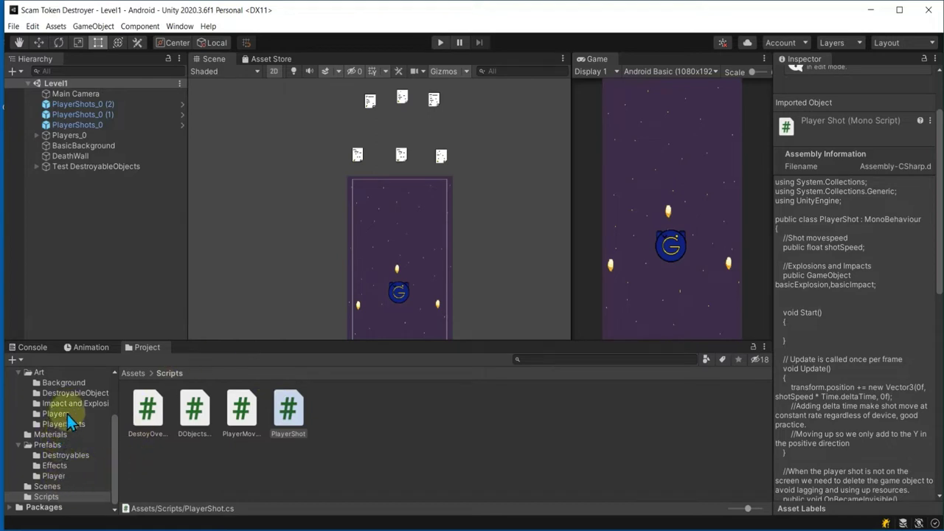
# Select the PlayerShots_0 prefab in the Prefabs/Player folder
pyautogui.scroll(3, 69, 424)
pyautogui.scroll(-2, 67, 484)
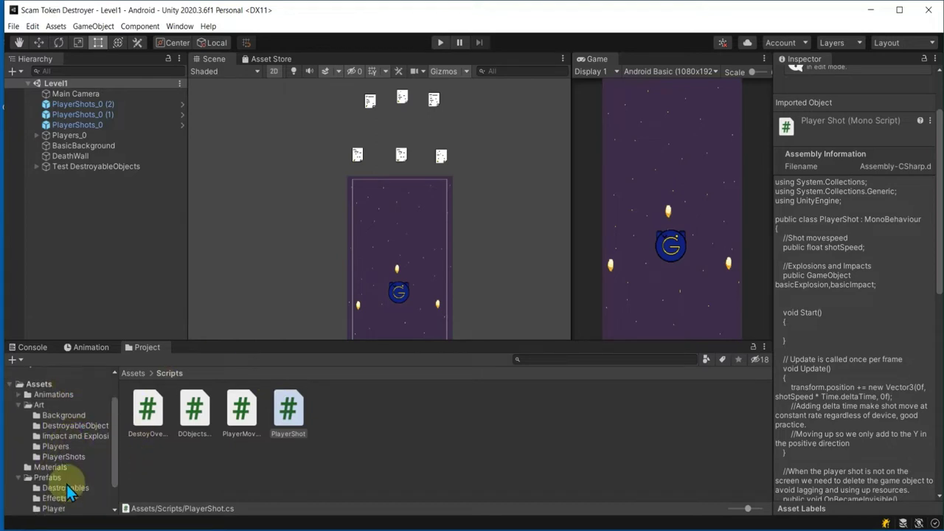
pyautogui.scroll(-2, 72, 470)
pyautogui.click(48, 445)
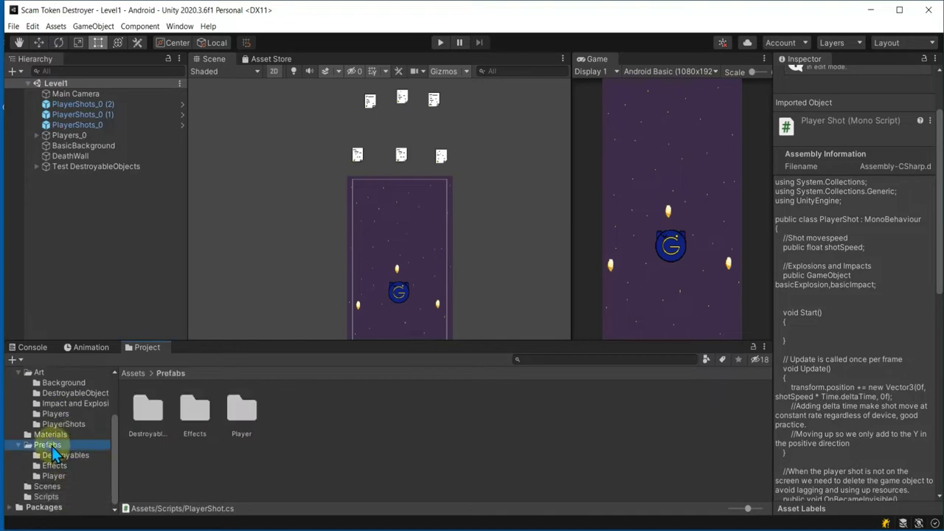
pyautogui.doubleClick(242, 413)
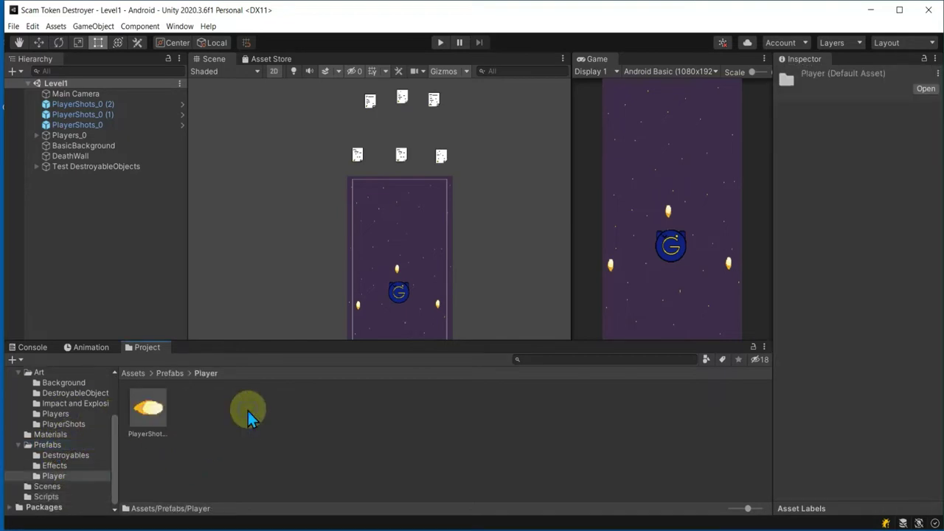
pyautogui.click(155, 406)
# Collapse its Box Collider 2D, reselect the prefab, and open a new Brave tab
pyautogui.scroll(-3, 812, 428)
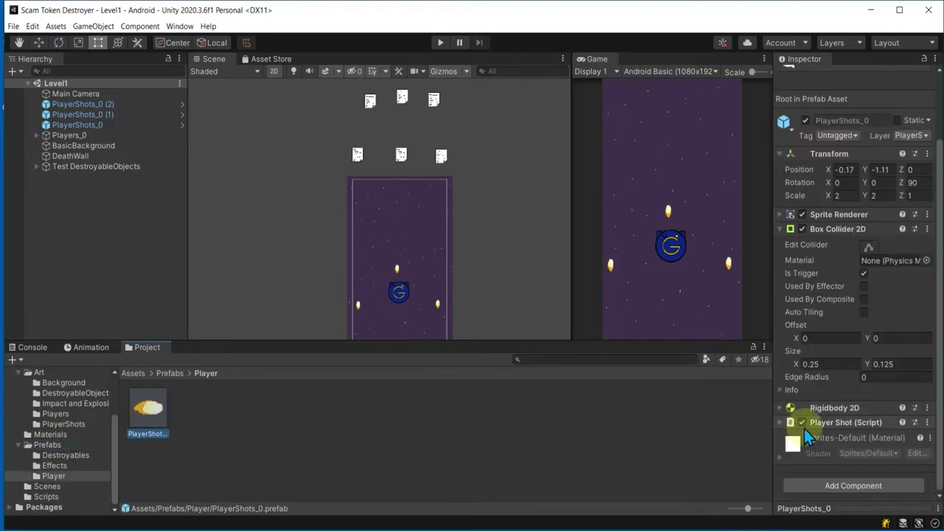
pyautogui.click(782, 230)
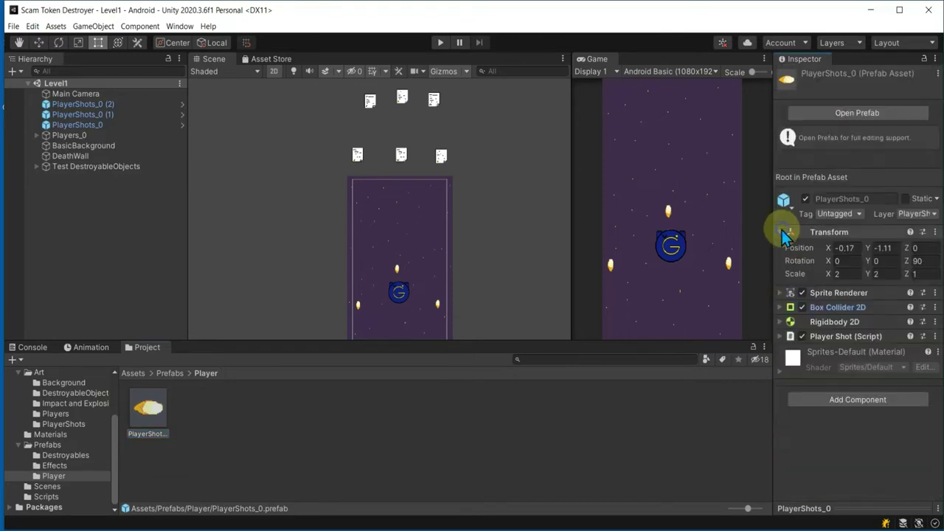
pyautogui.click(156, 407)
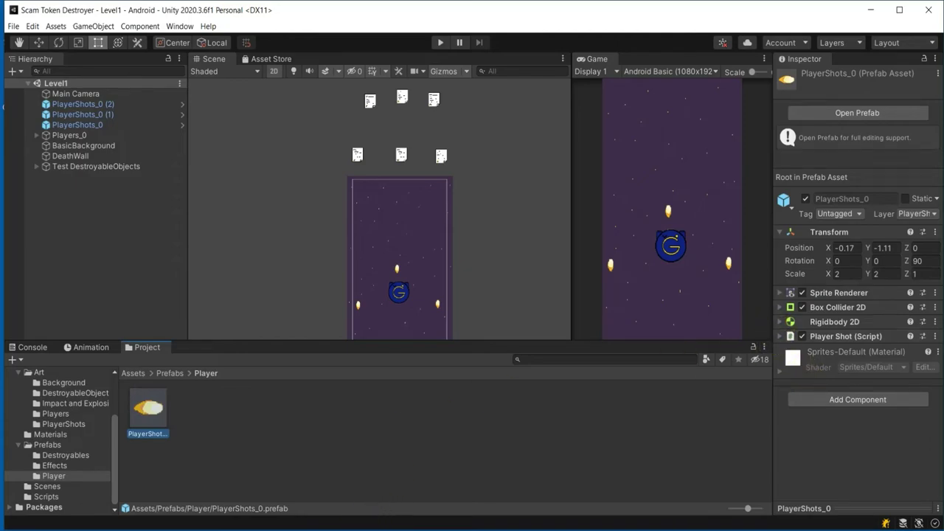
pyautogui.click(380, 530)
# Maximise the browser and load the videvo.net royalty-free sound effects page
pyautogui.moveTo(501, 107); pyautogui.dragTo(468, 3)
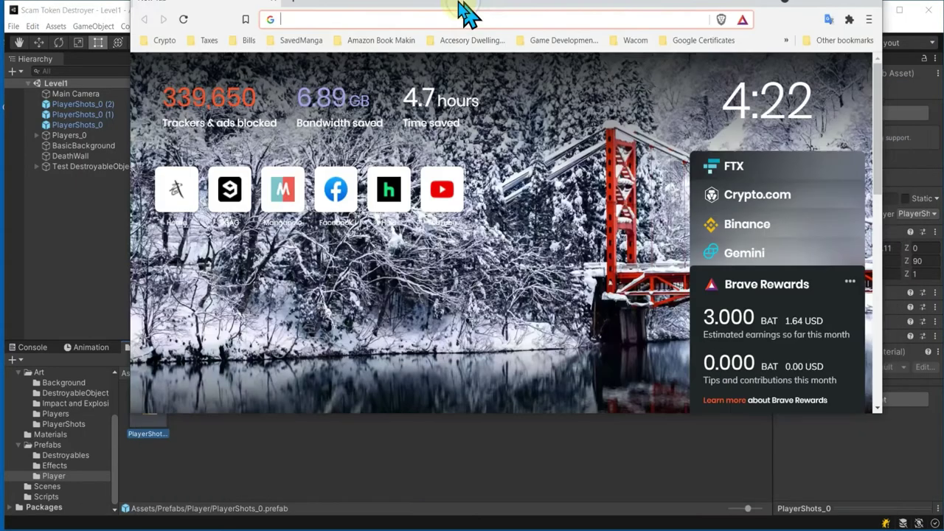
pyautogui.click(236, 31)
pyautogui.rightClick(231, 33)
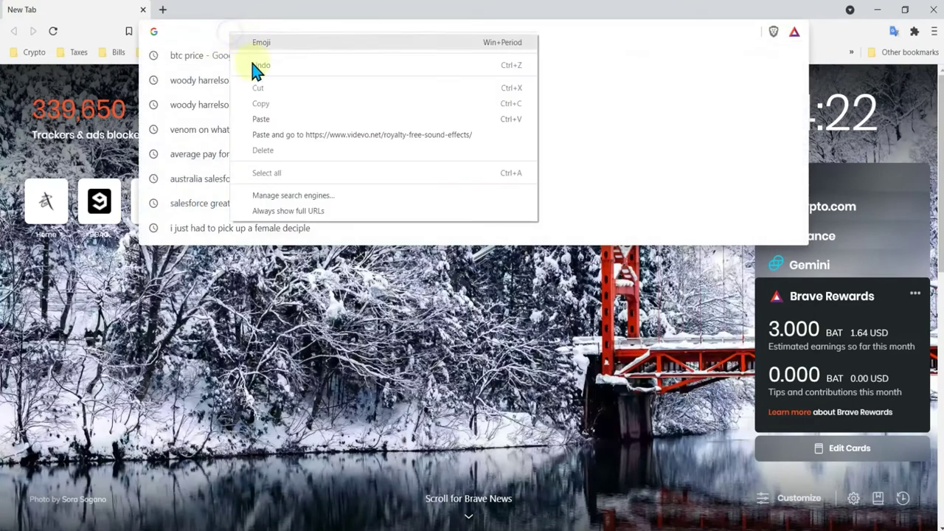
pyautogui.click(263, 120)
pyautogui.press('Return')
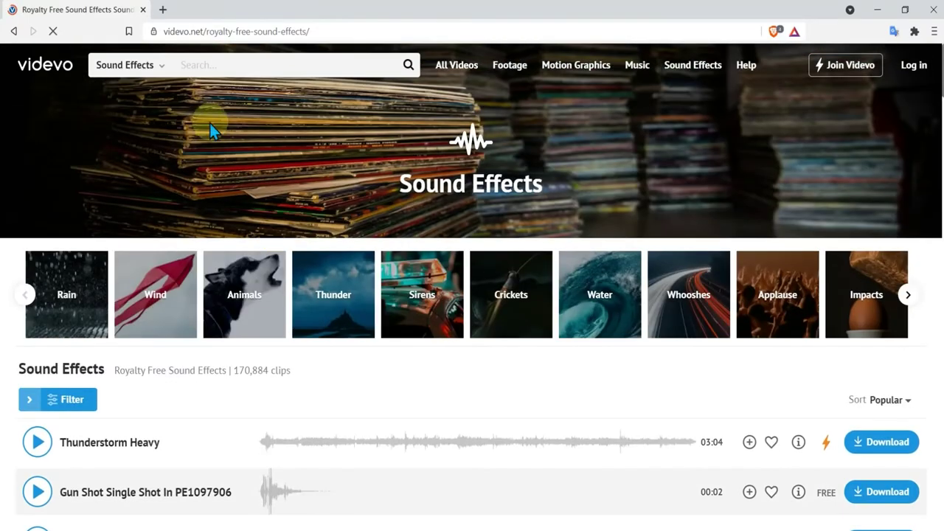
# Search sound effects for 'laser' and close the iStock ad tab
pyautogui.click(206, 65)
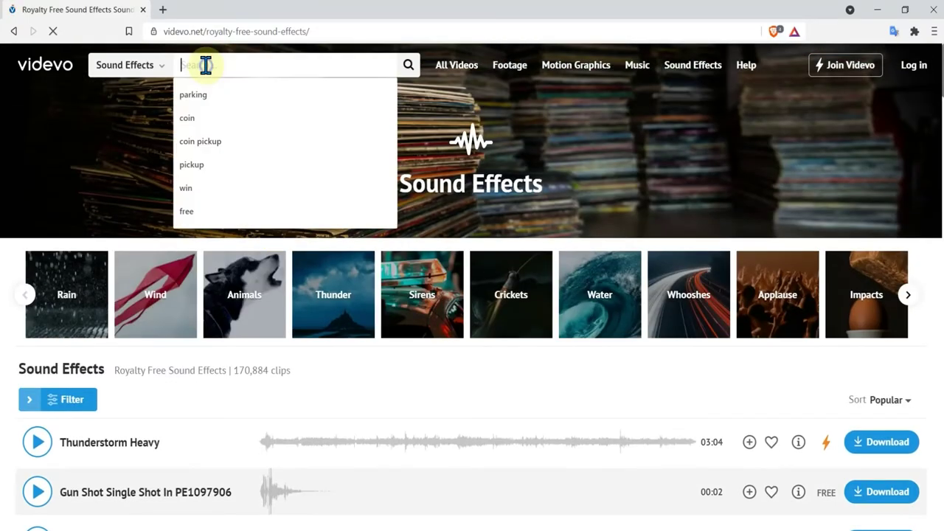
pyautogui.write('laser')
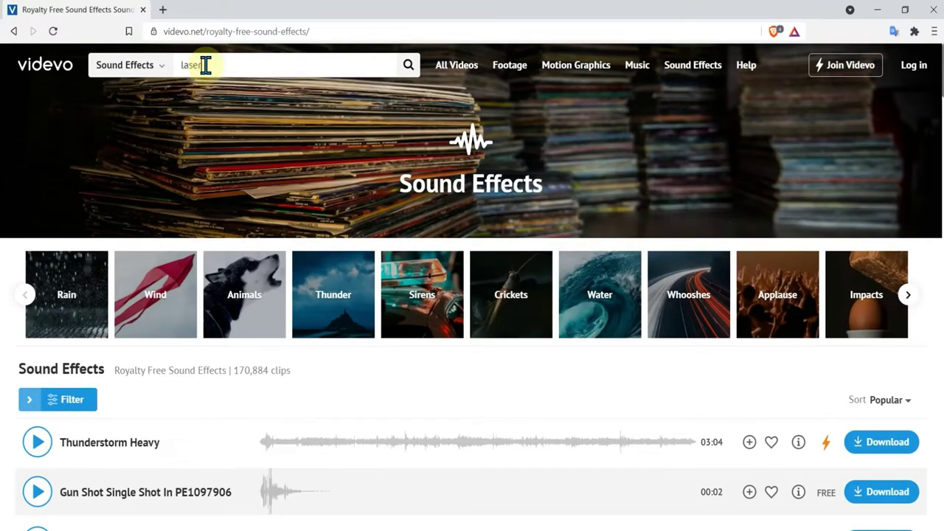
pyautogui.press('Return')
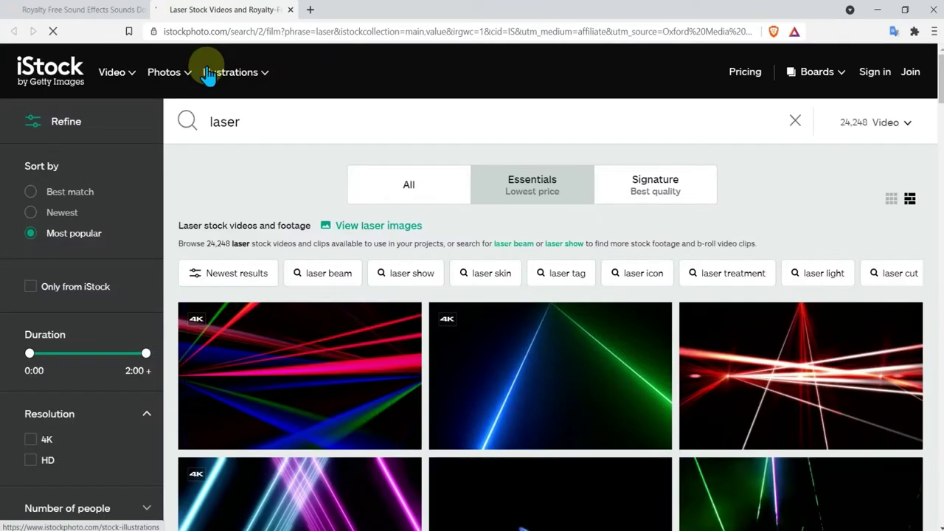
pyautogui.click(109, 9)
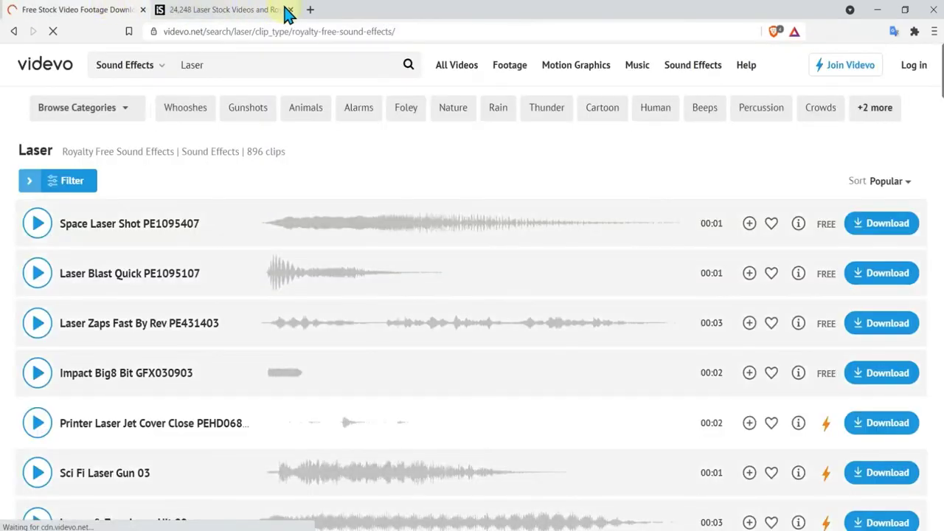
pyautogui.click(290, 10)
# Preview the Laser Blast Quick and Impact Big8 Bit sounds
pyautogui.click(373, 288)
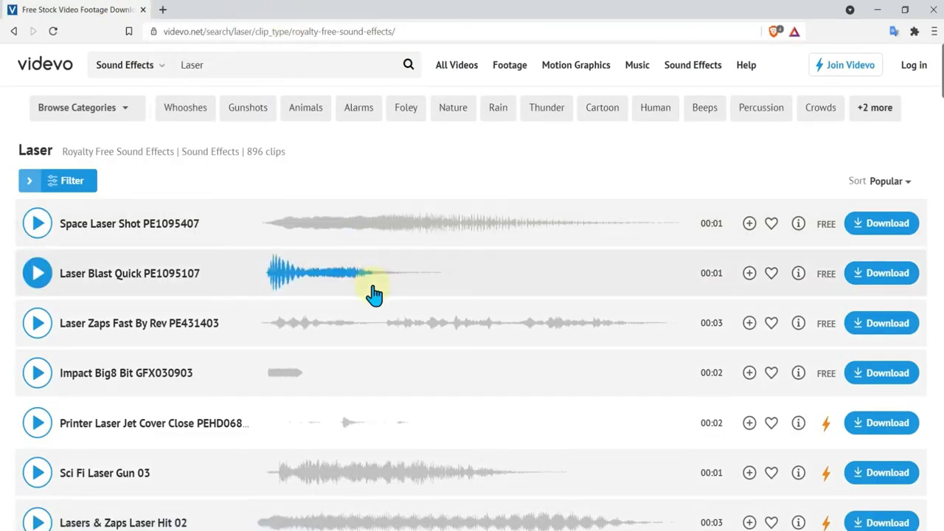
pyautogui.click(46, 377)
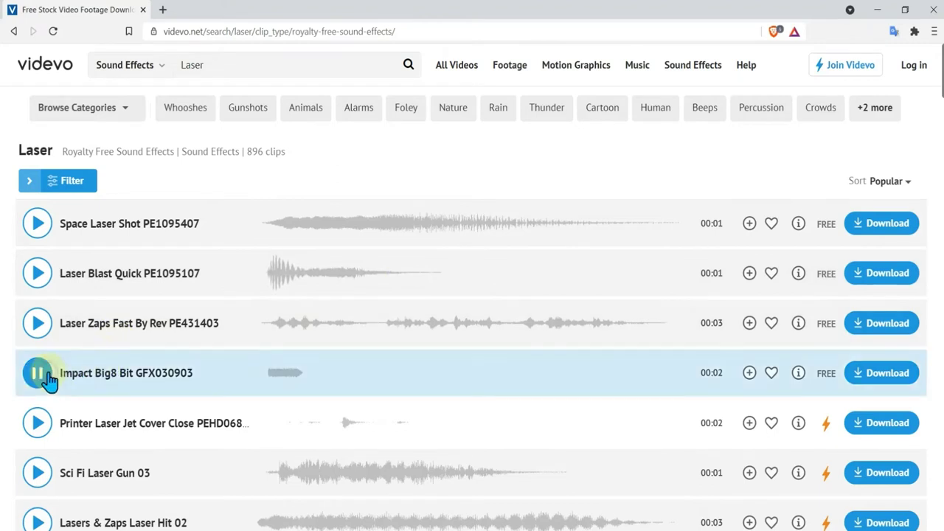
pyautogui.click(46, 376)
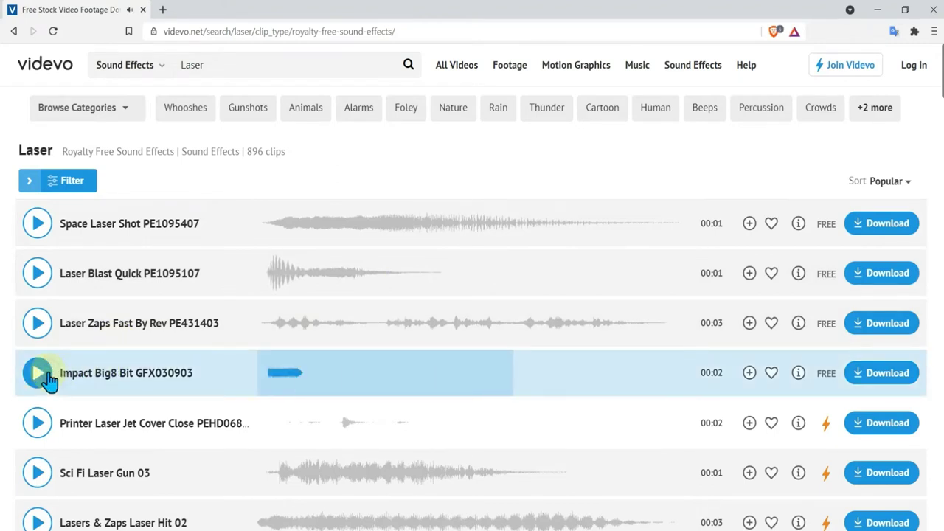
pyautogui.click(45, 376)
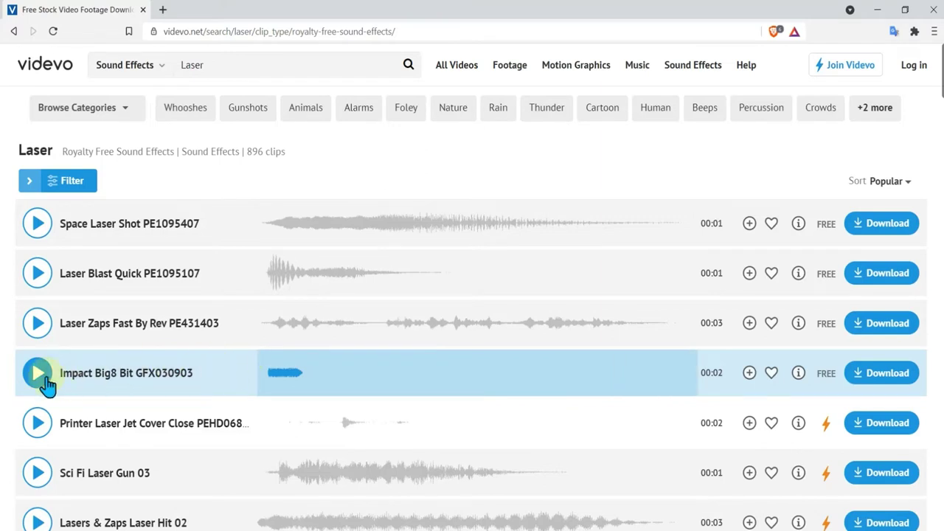
pyautogui.click(46, 380)
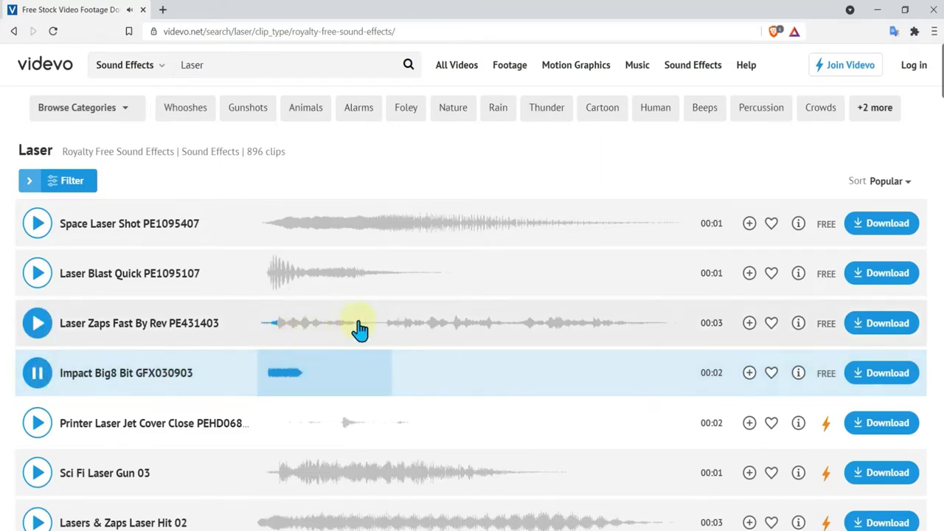
pyautogui.scroll(-1, 360, 328)
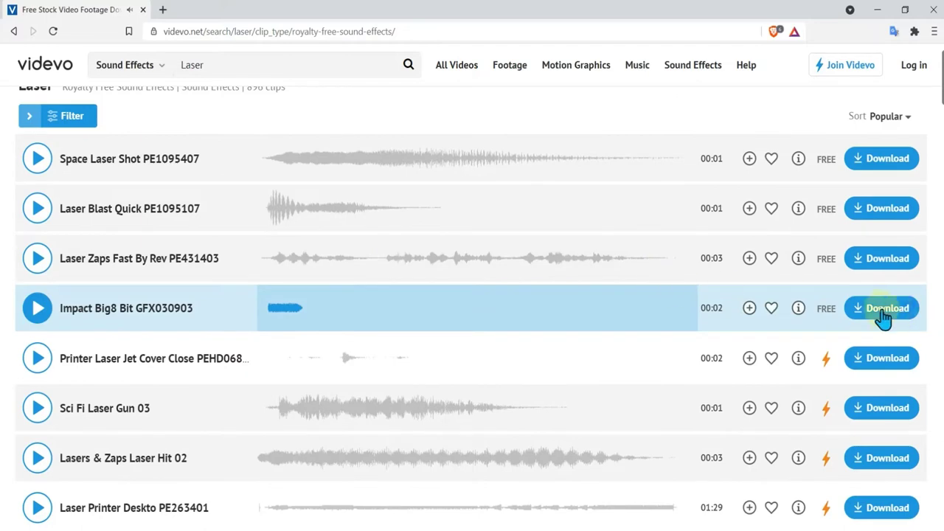
# Open the Impact Big8 Bit GFX030903 page and confirm it's Royalty-Free for all projects
pyautogui.click(142, 310)
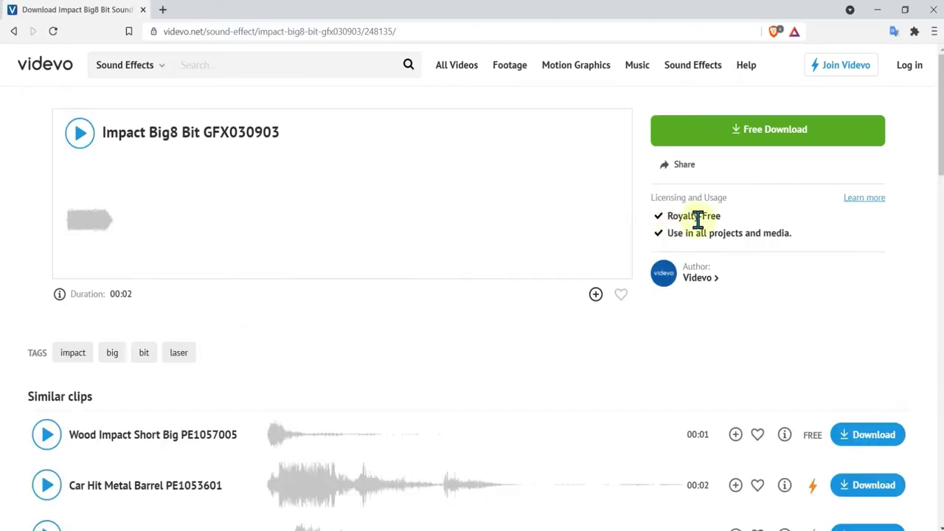
pyautogui.tripleClick(668, 217)
pyautogui.moveTo(812, 236); pyautogui.dragTo(667, 233)
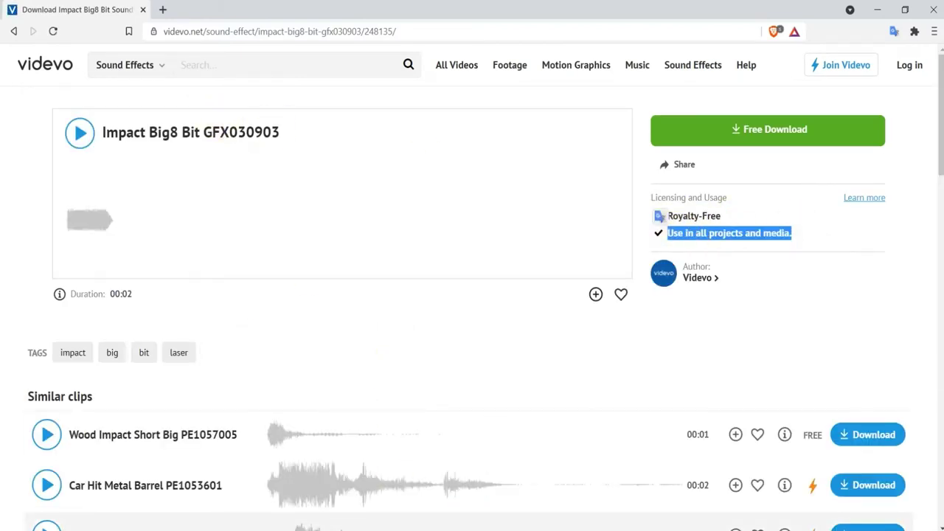
pyautogui.hotkey('alt', 'Tab')
# In Impact Sounds, play the ImpactBig8Bit GFX030903 clip and rename it ShotImpact
pyautogui.doubleClick(320, 165)
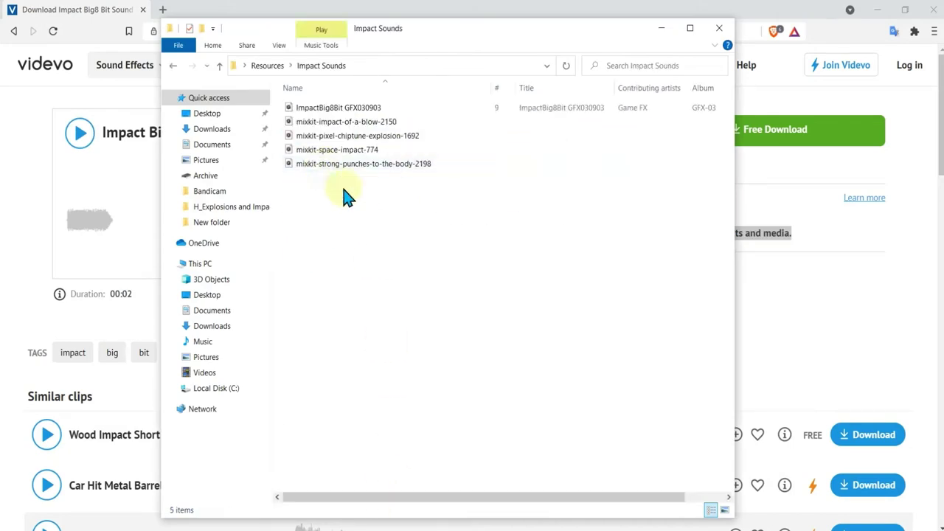
pyautogui.doubleClick(358, 107)
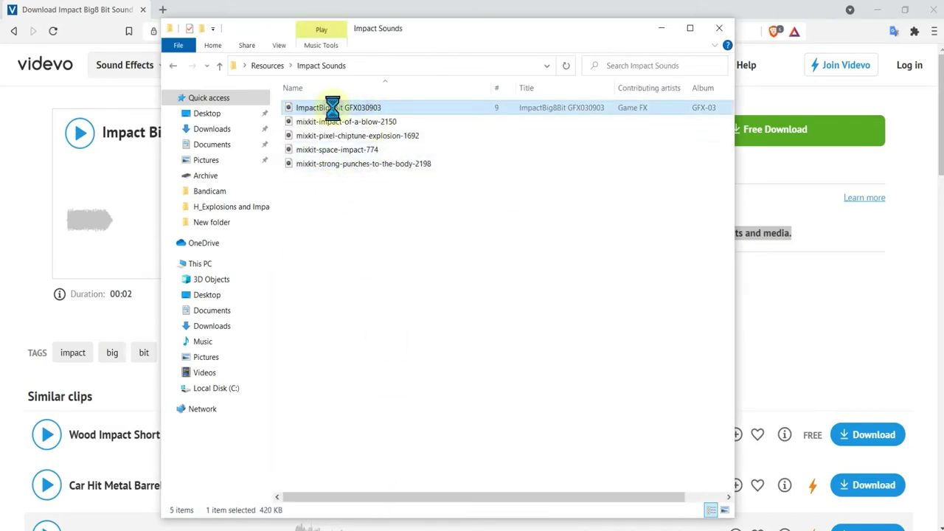
pyautogui.rightClick(332, 107)
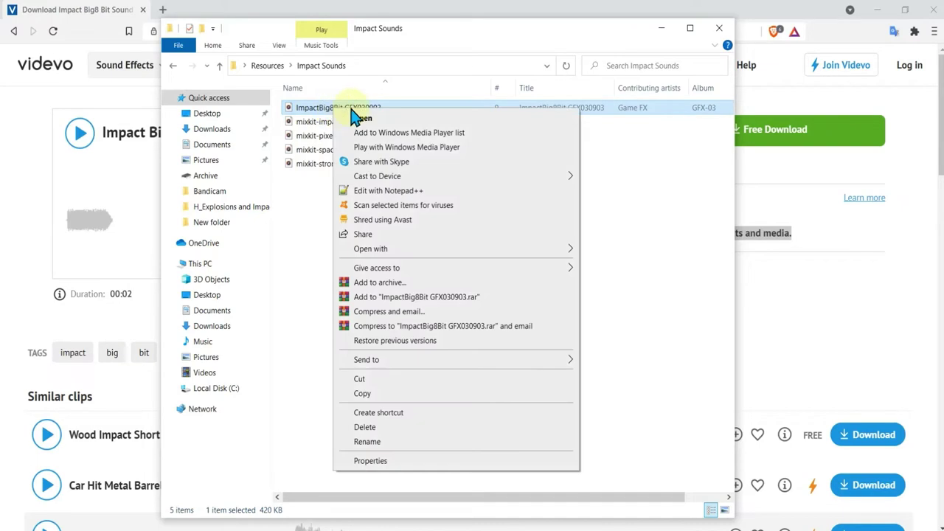
pyautogui.press('Escape')
pyautogui.rightClick(345, 111)
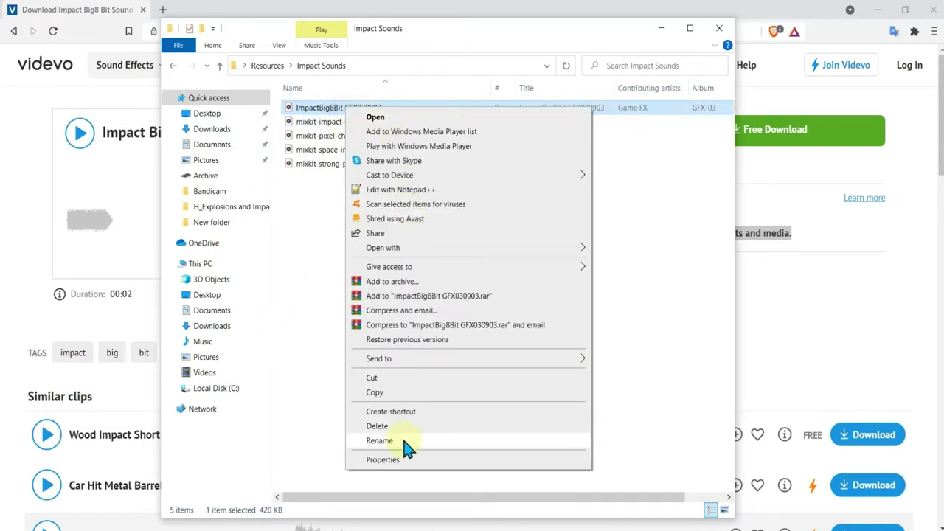
pyautogui.click(402, 443)
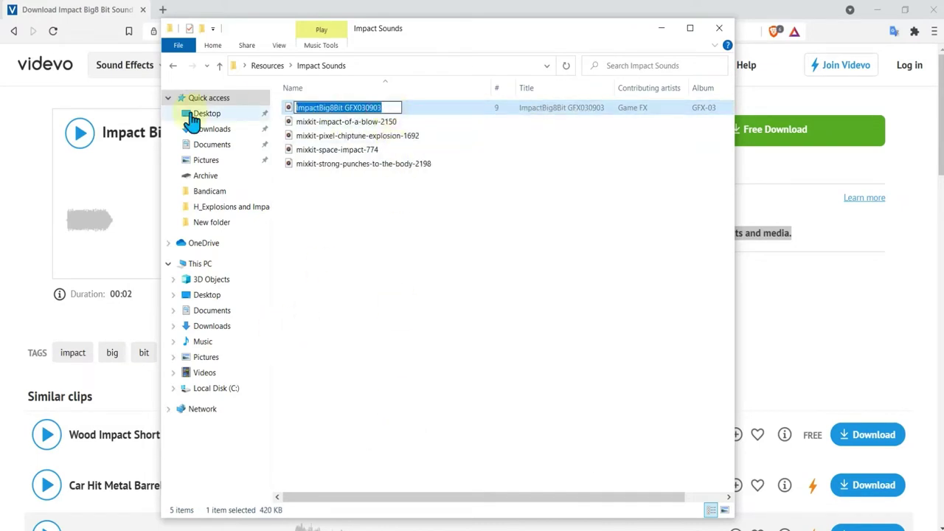
pyautogui.write('ShotImpact')
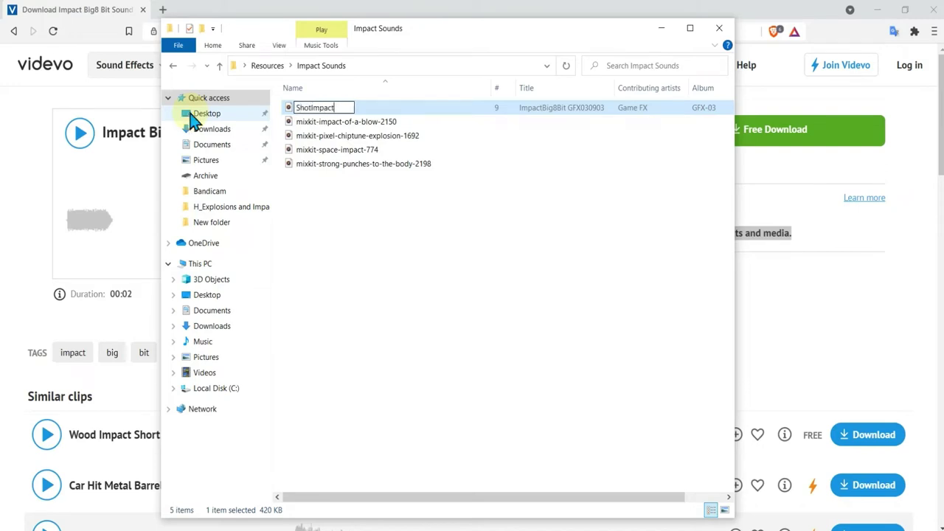
pyautogui.press('Return')
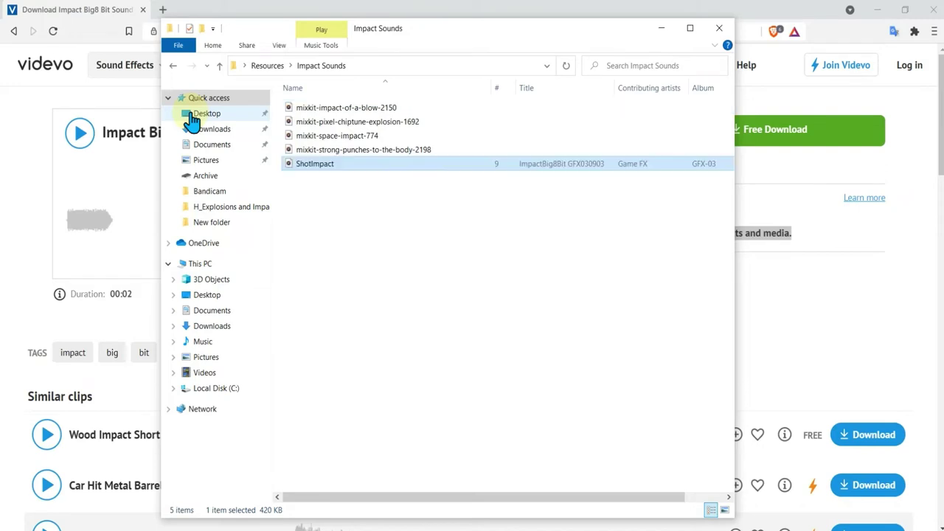
pyautogui.click(389, 167)
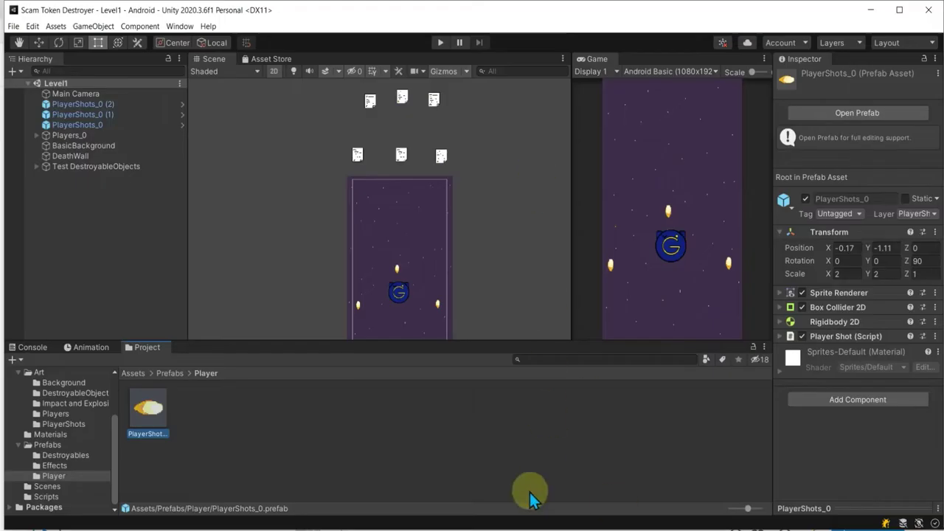
# Create a folder named Sounds in Assets and open it
pyautogui.scroll(3, 53, 453)
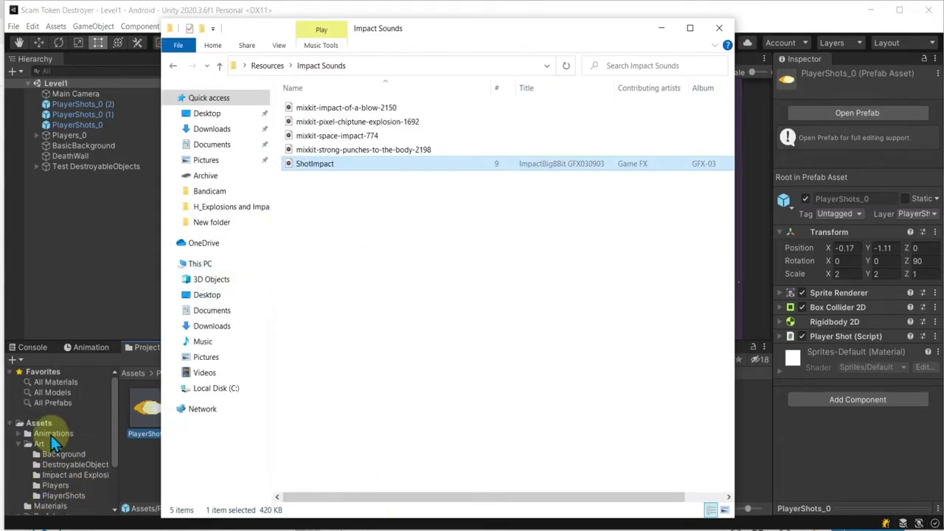
pyautogui.click(34, 425)
pyautogui.rightClick(467, 449)
pyautogui.moveTo(531, 157)
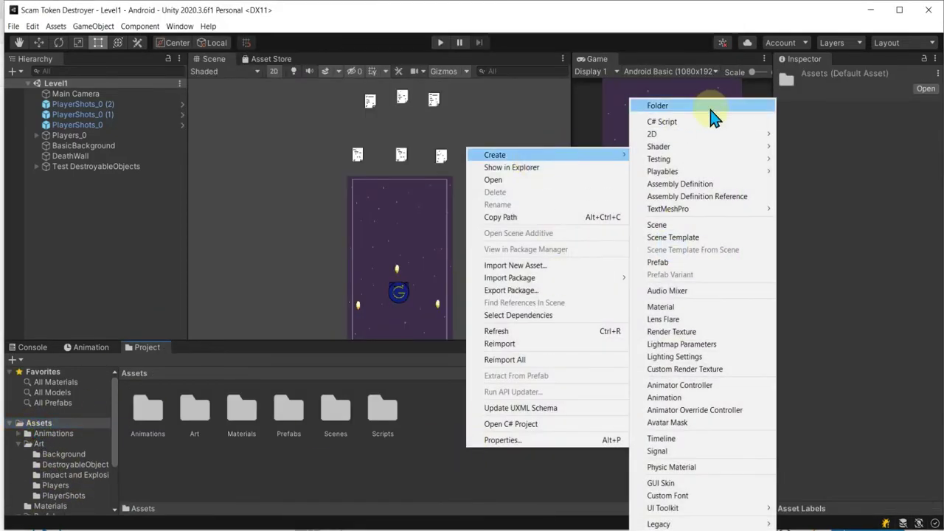
pyautogui.click(710, 108)
pyautogui.write('Sounds')
pyautogui.press('Return')
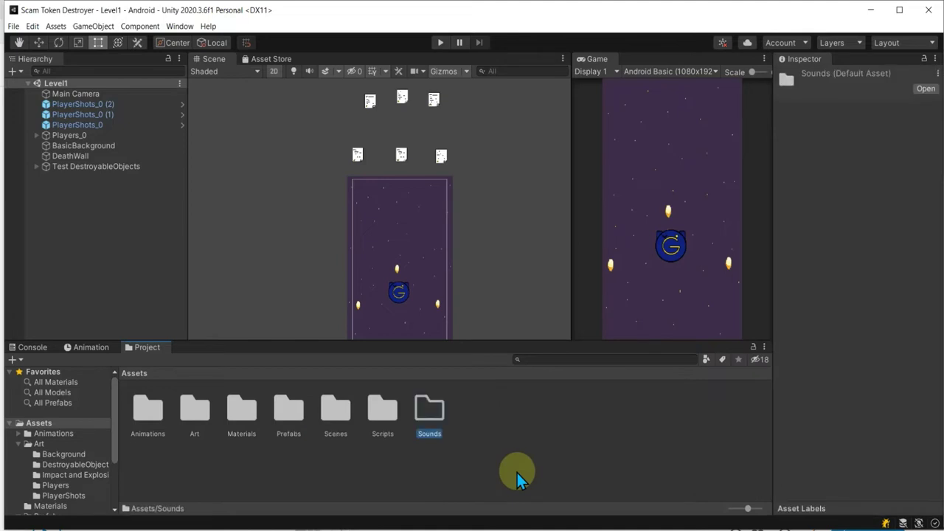
pyautogui.doubleClick(453, 430)
# Drag ShotImpact from File Explorer into the Unity Sounds folder
pyautogui.hotkey('alt', 'Tab')
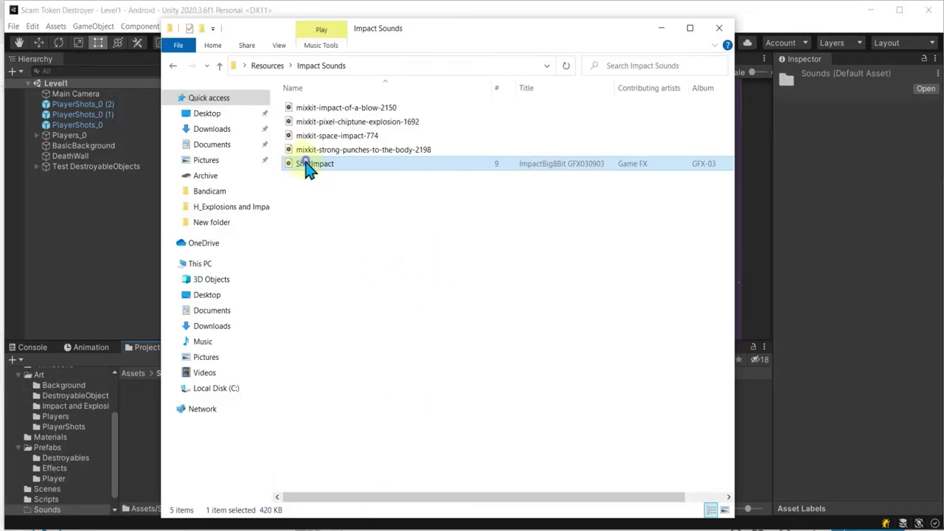
pyautogui.moveTo(305, 164); pyautogui.dragTo(129, 463)
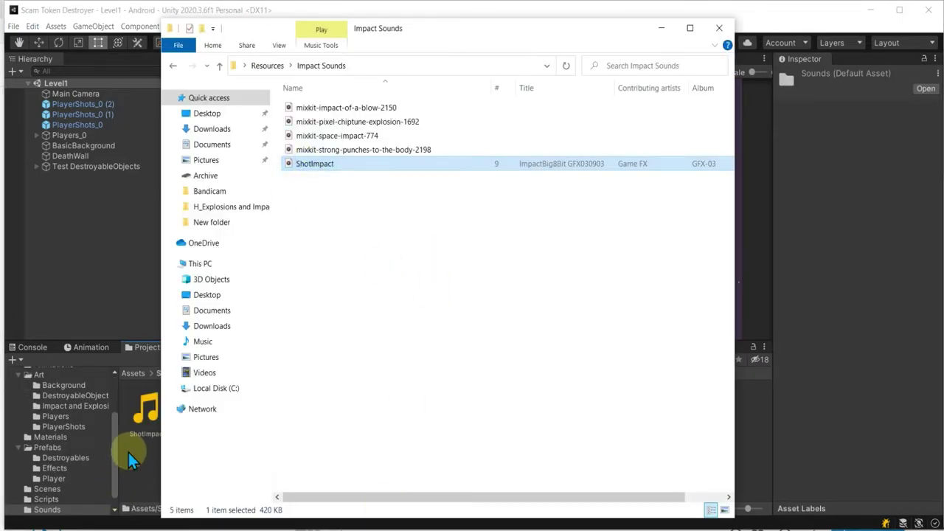
pyautogui.click(134, 457)
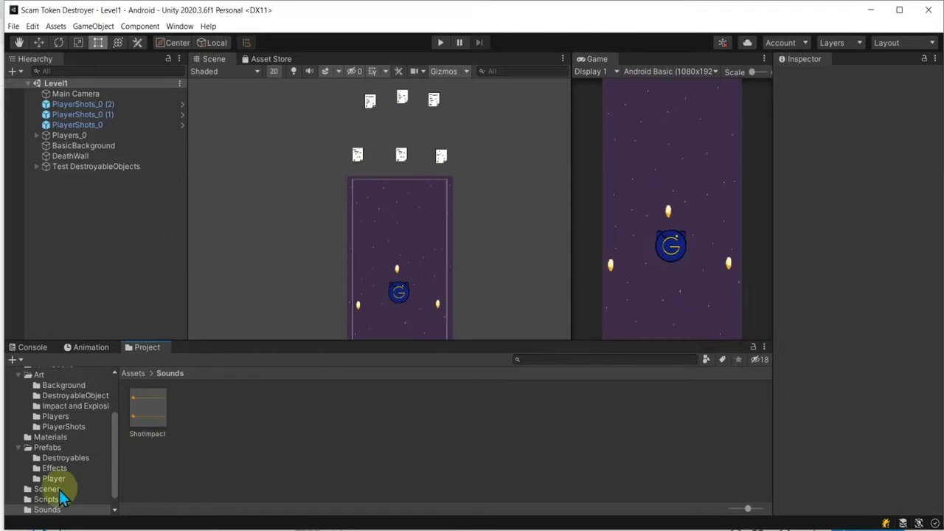
# Open the PlayerShots_0 prefab from Prefabs/Player in prefab mode
pyautogui.click(74, 427)
pyautogui.scroll(2, 59, 415)
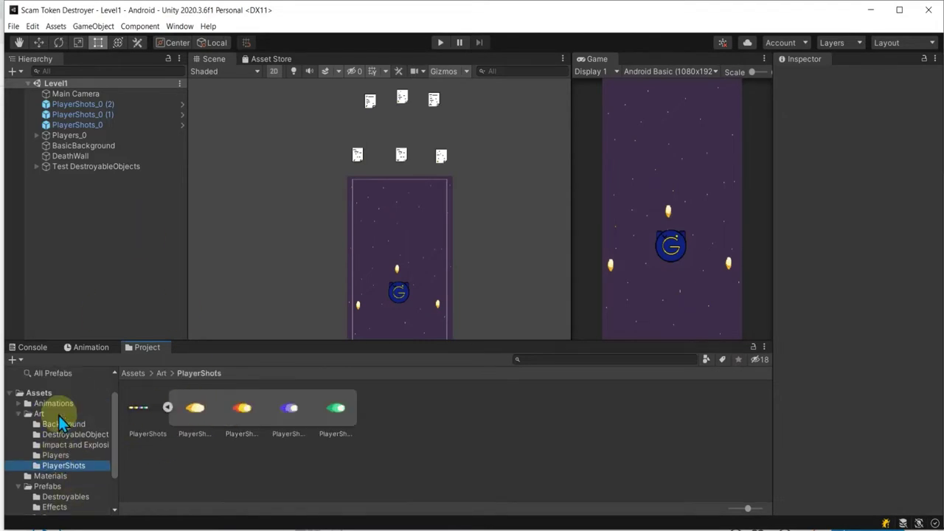
pyautogui.scroll(-2, 76, 458)
pyautogui.click(51, 478)
pyautogui.click(145, 413)
pyautogui.doubleClick(145, 412)
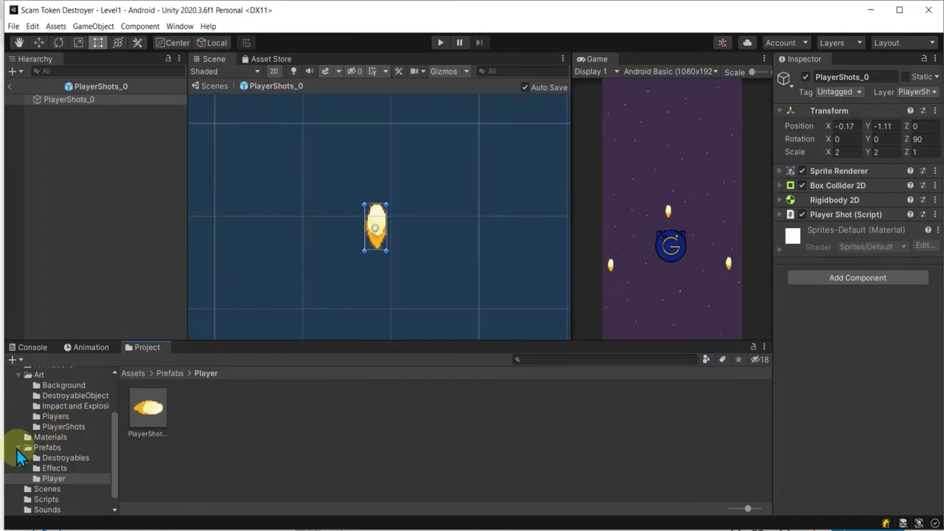
# Drop ShotImpact onto the prefab's Inspector as an Audio Source, then exit prefab mode
pyautogui.scroll(2, 49, 421)
pyautogui.scroll(-3, 64, 432)
pyautogui.click(47, 496)
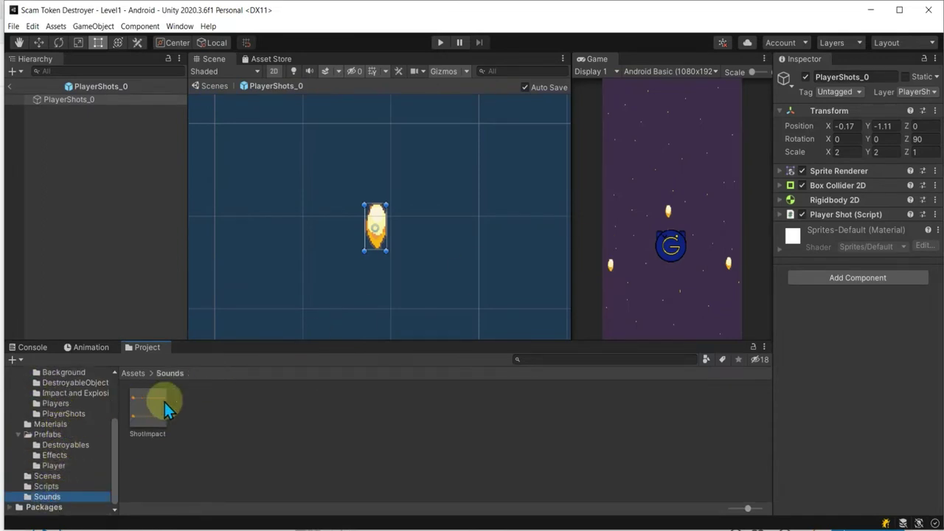
pyautogui.moveTo(166, 410)
pyautogui.mouseDown()
pyautogui.moveTo(398, 437)
pyautogui.moveTo(72, 99)
pyautogui.mouseUp()
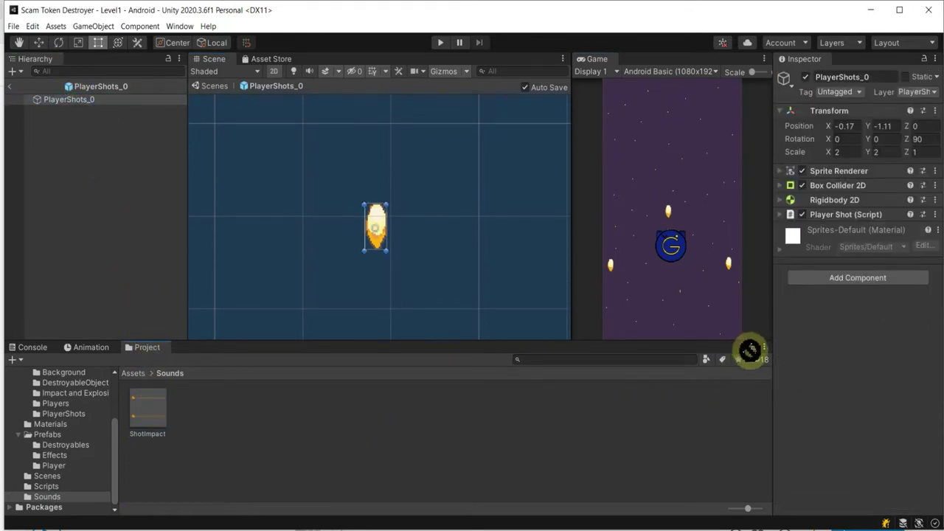
pyautogui.moveTo(148, 409); pyautogui.dragTo(836, 372)
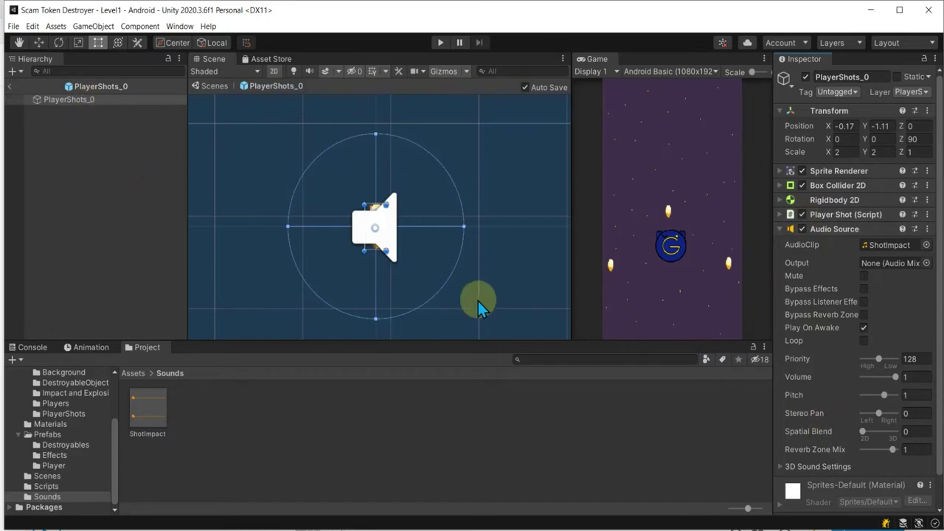
pyautogui.click(10, 87)
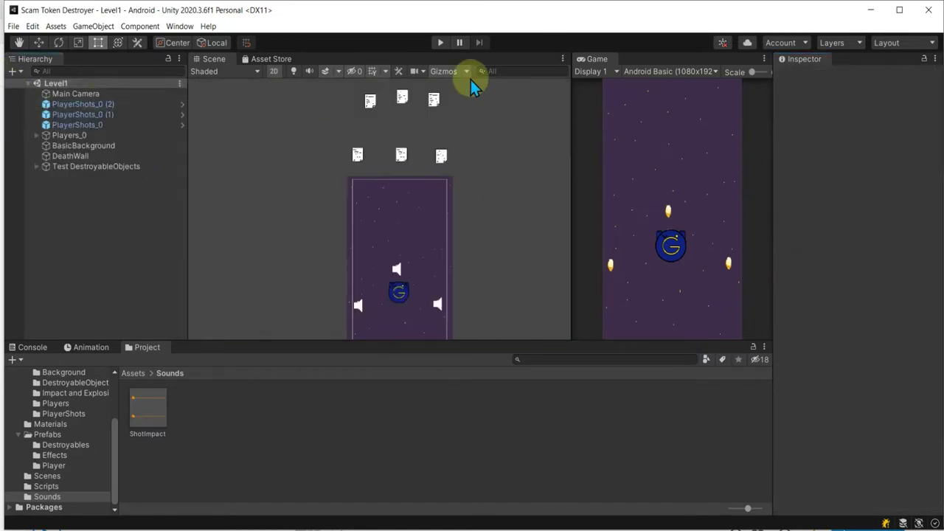
pyautogui.click(442, 41)
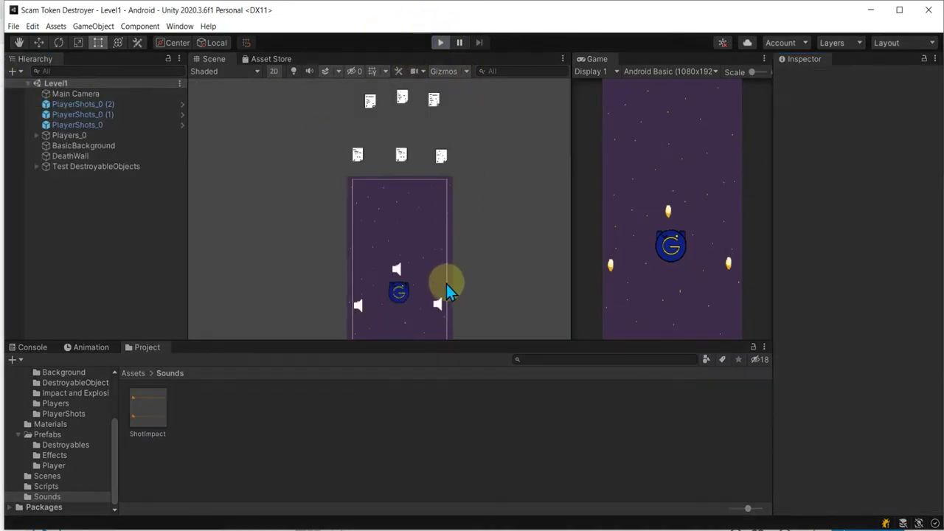
pyautogui.click(442, 43)
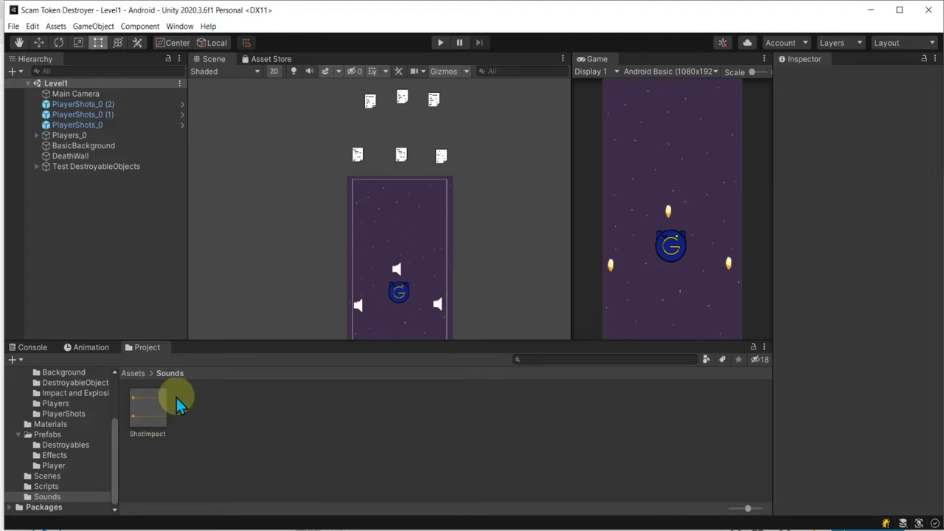
pyautogui.click(443, 44)
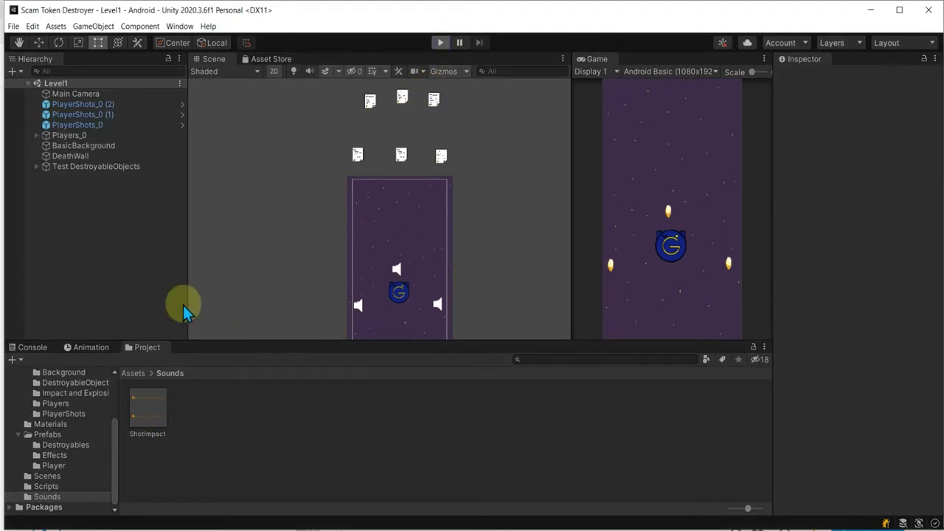
pyautogui.click(72, 414)
pyautogui.click(59, 404)
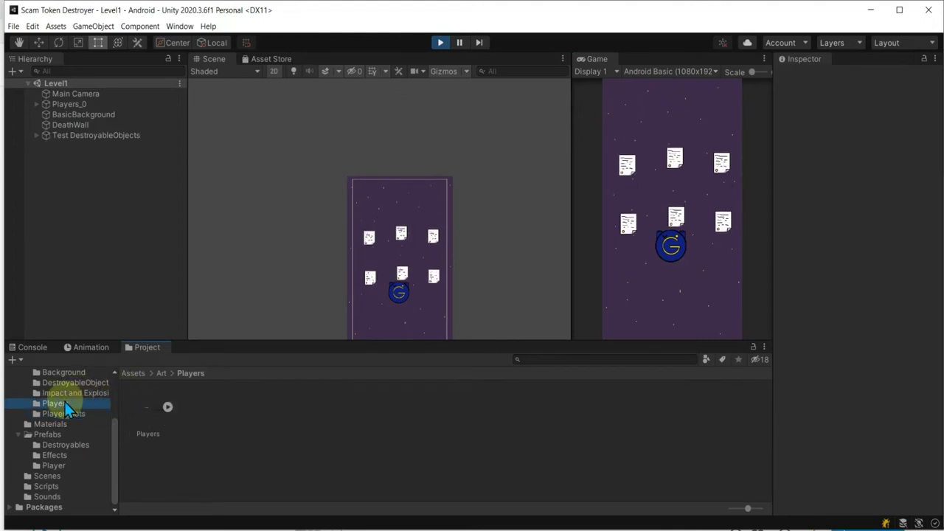
pyautogui.click(53, 465)
pyautogui.moveTo(147, 407); pyautogui.dragTo(404, 257)
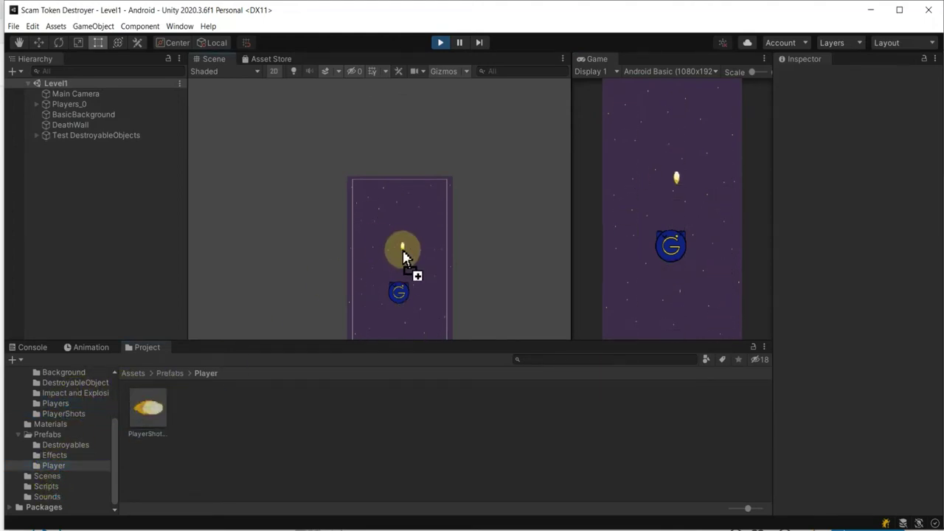
pyautogui.moveTo(148, 407); pyautogui.dragTo(378, 325)
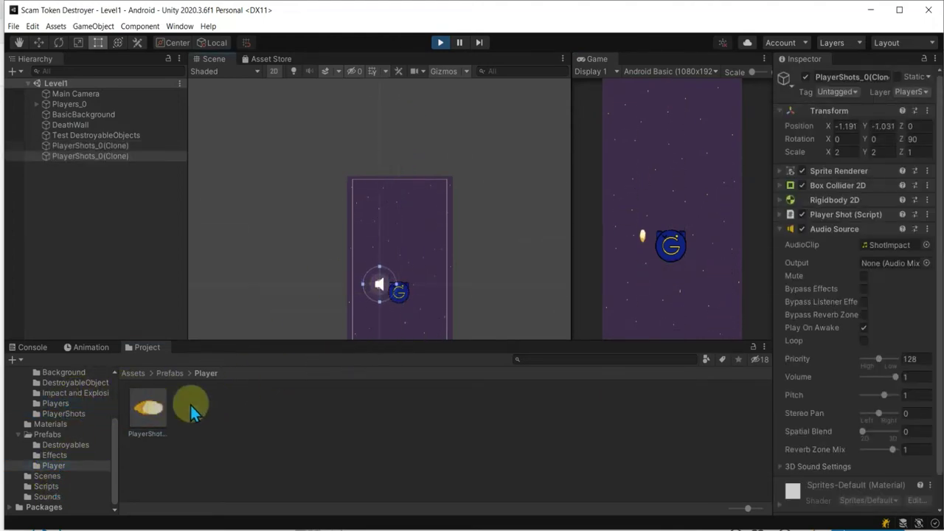
pyautogui.moveTo(191, 405); pyautogui.dragTo(411, 331)
pyautogui.moveTo(147, 408); pyautogui.dragTo(375, 310)
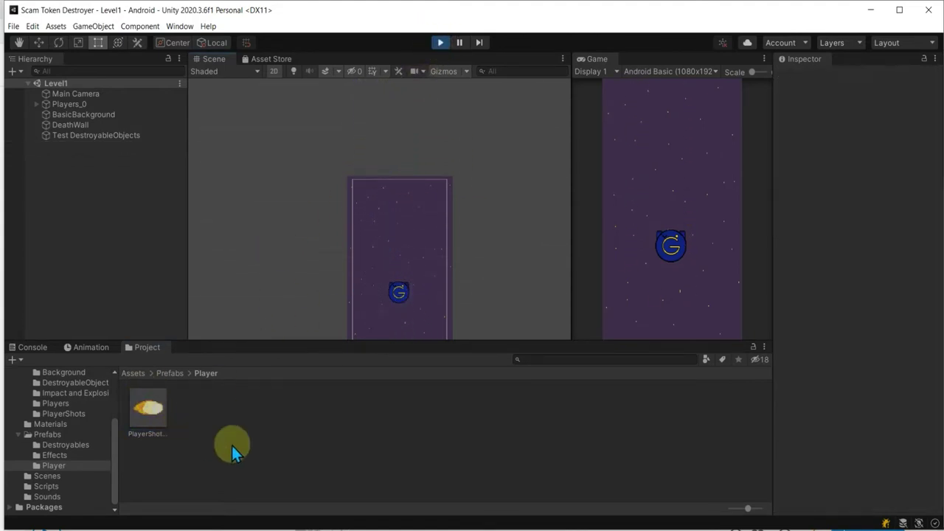
pyautogui.click(445, 43)
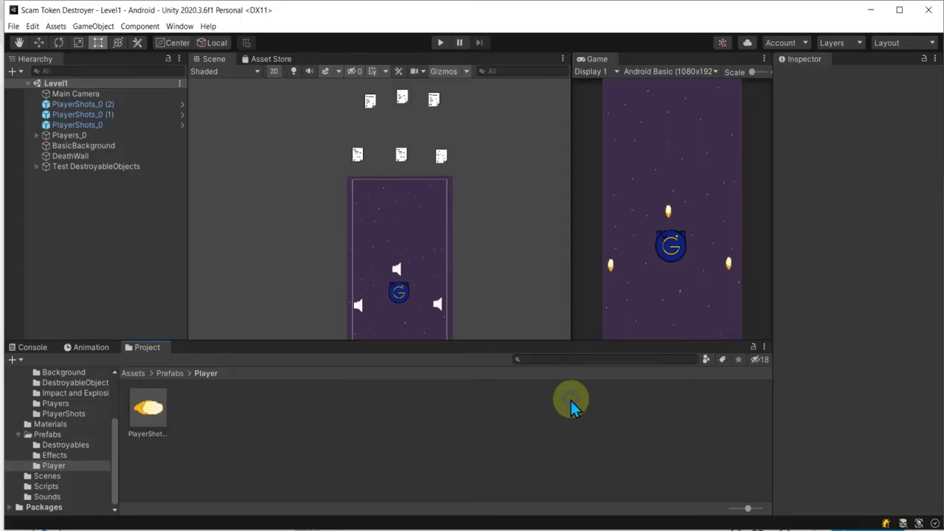
# Select the DestroyableExplosion prefab in the Prefabs/Effects folder
pyautogui.click(48, 497)
pyautogui.click(58, 466)
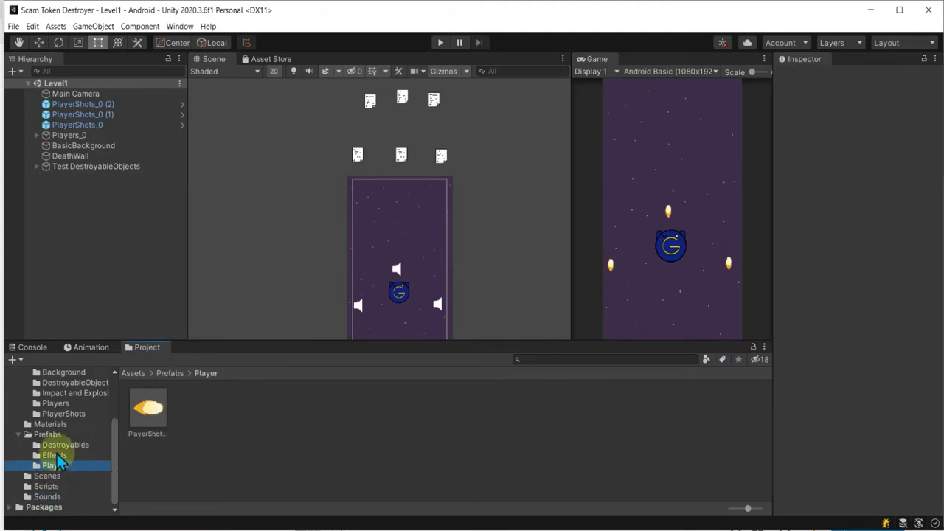
pyautogui.click(74, 455)
pyautogui.click(194, 414)
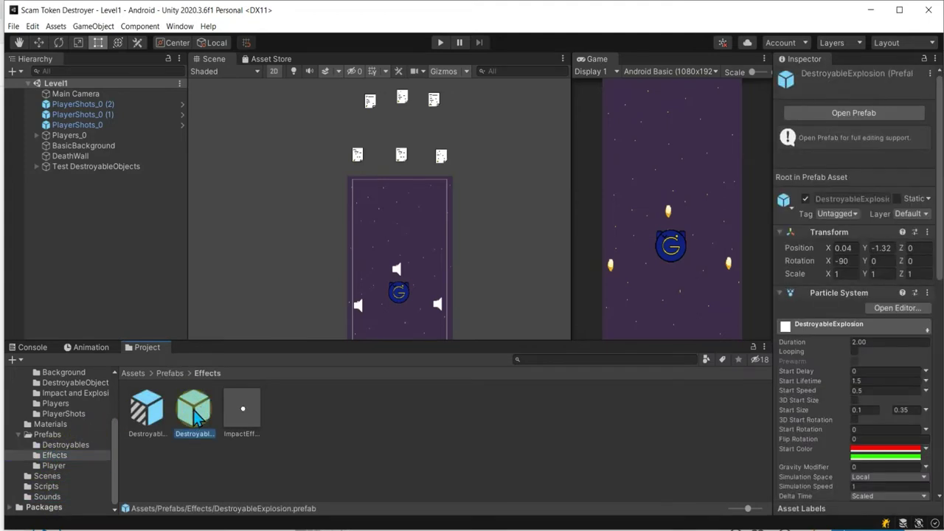
# Place a test DestroyableExplosion, inspect and delete it, then open the prefab for editing
pyautogui.moveTo(195, 415); pyautogui.dragTo(403, 237)
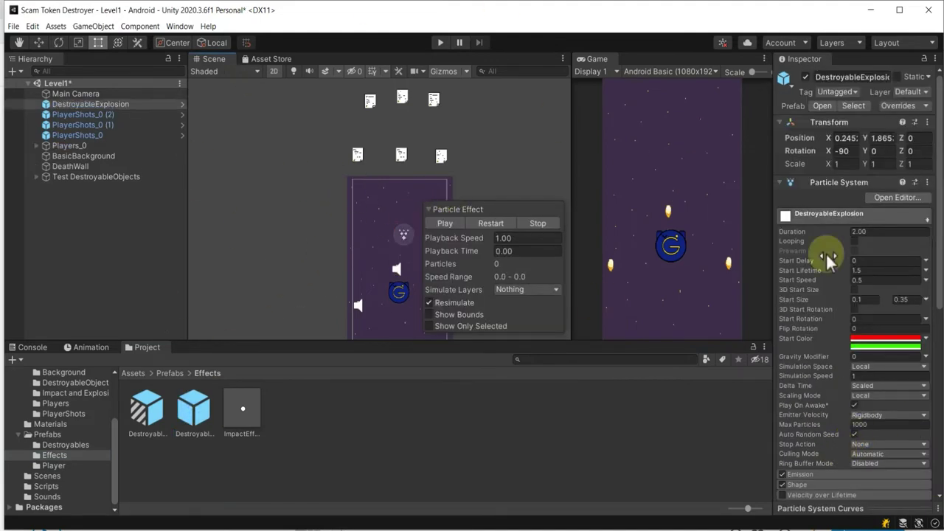
pyautogui.click(790, 184)
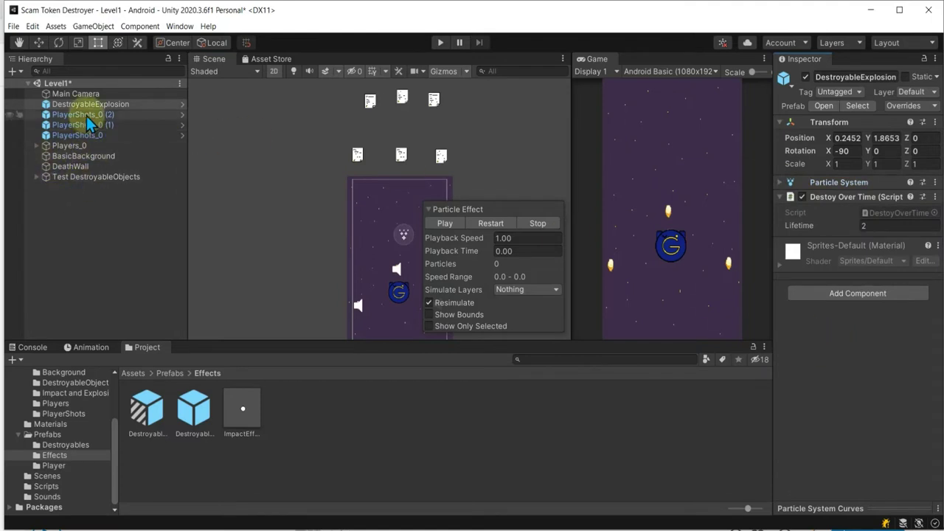
pyautogui.press('Delete')
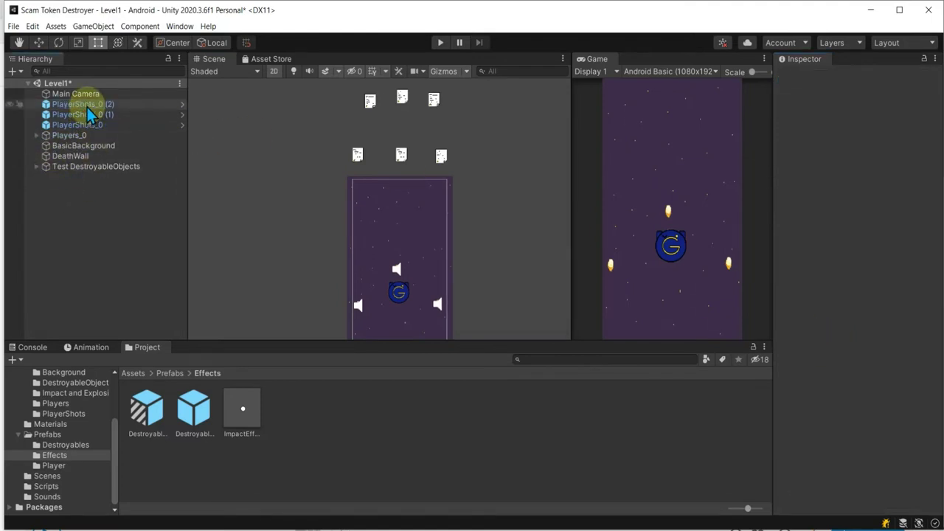
pyautogui.doubleClick(193, 399)
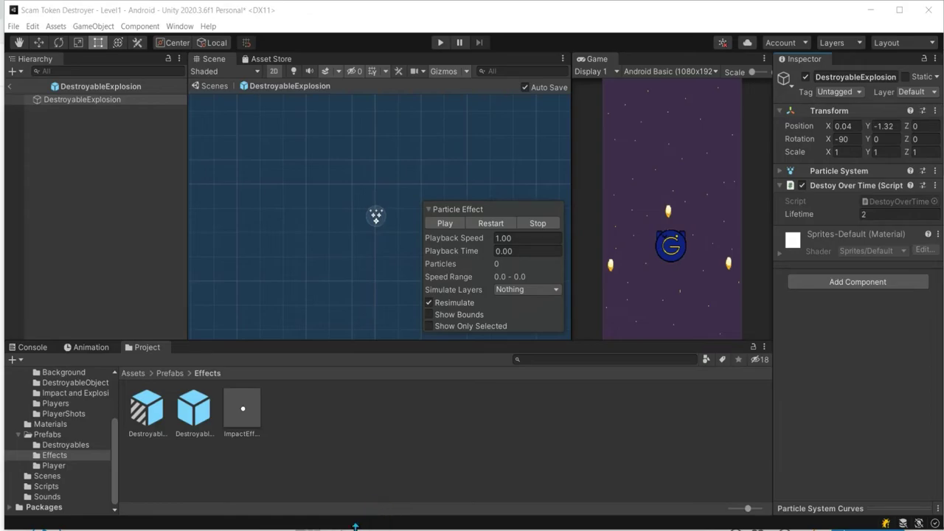
pyautogui.hotkey('alt', 'Tab')
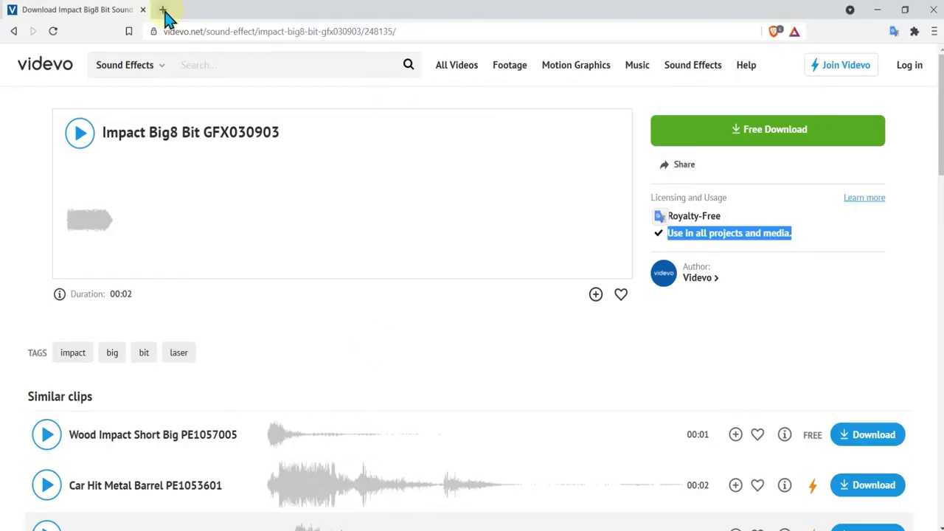
# In a new browser tab, paste and load the Mixkit free sound-effects URL
pyautogui.click(163, 10)
pyautogui.rightClick(168, 31)
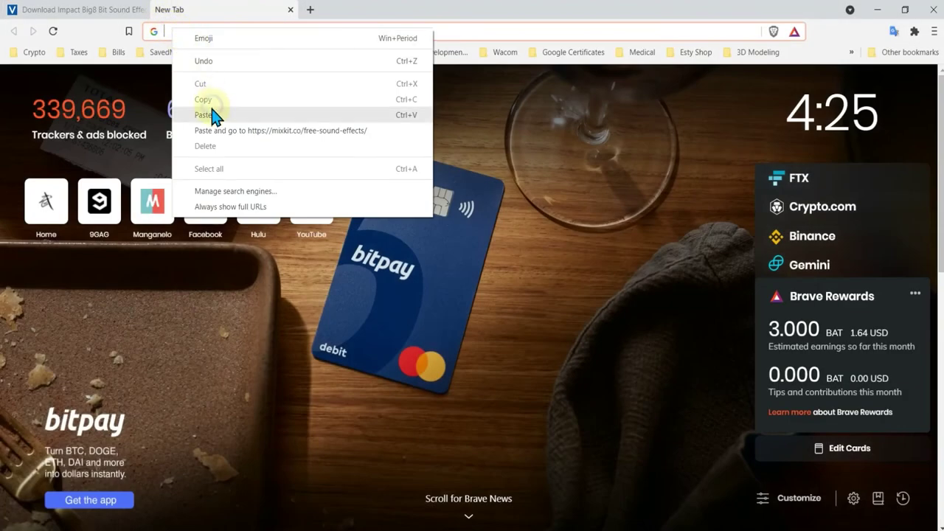
pyautogui.click(212, 117)
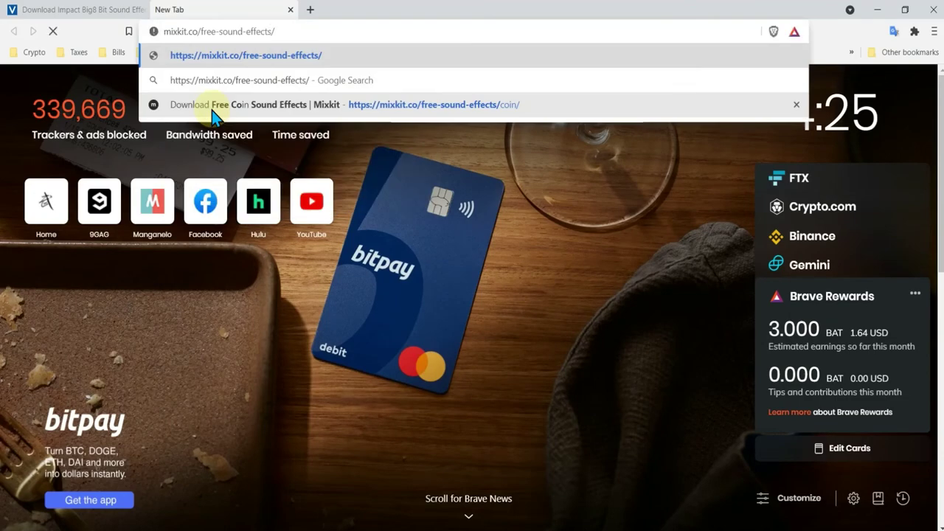
pyautogui.press('Return')
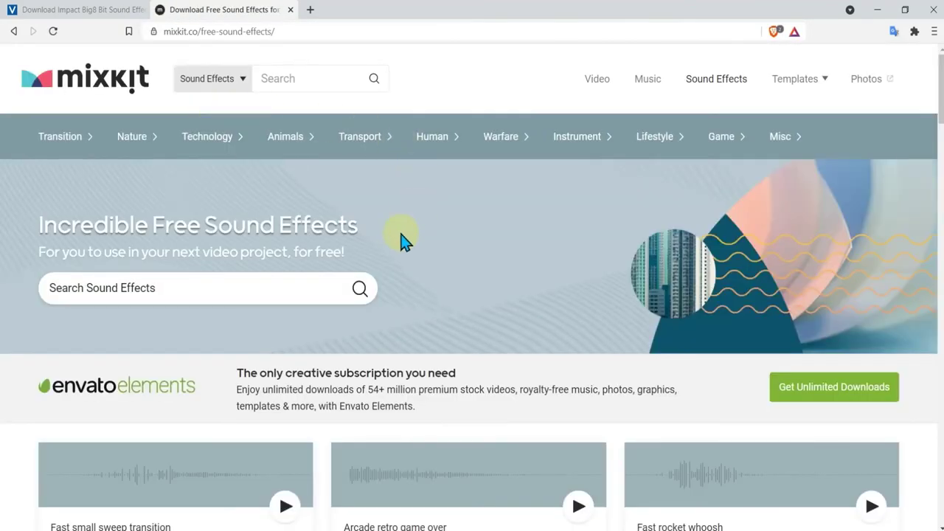
pyautogui.scroll(-3, 400, 240)
pyautogui.scroll(2, 268, 207)
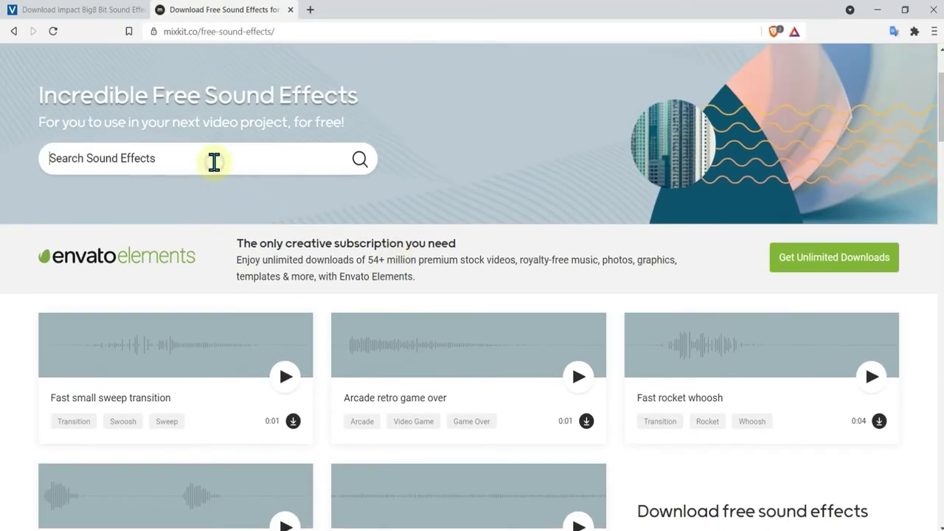
# Search Mixkit for 'explosion' and scroll through the 60 explosion results
pyautogui.click(214, 163)
pyautogui.write('explosion')
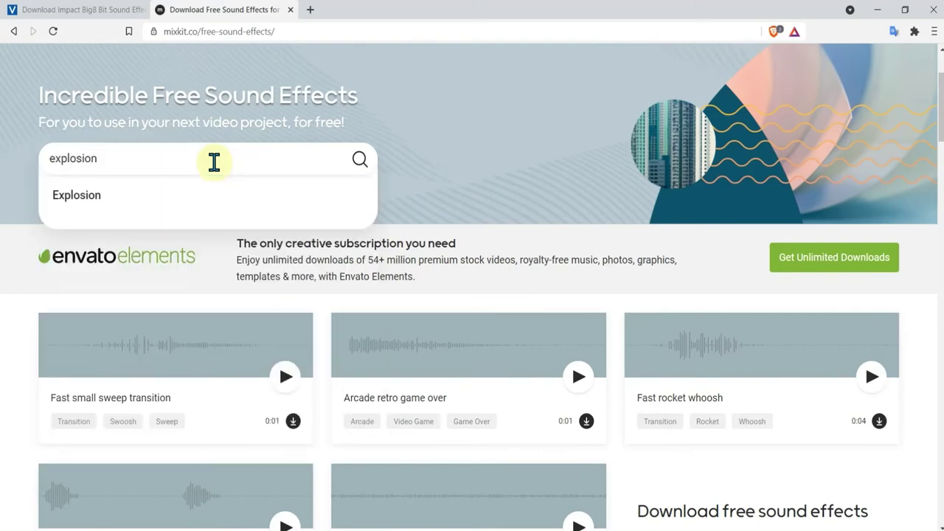
pyautogui.press('Return')
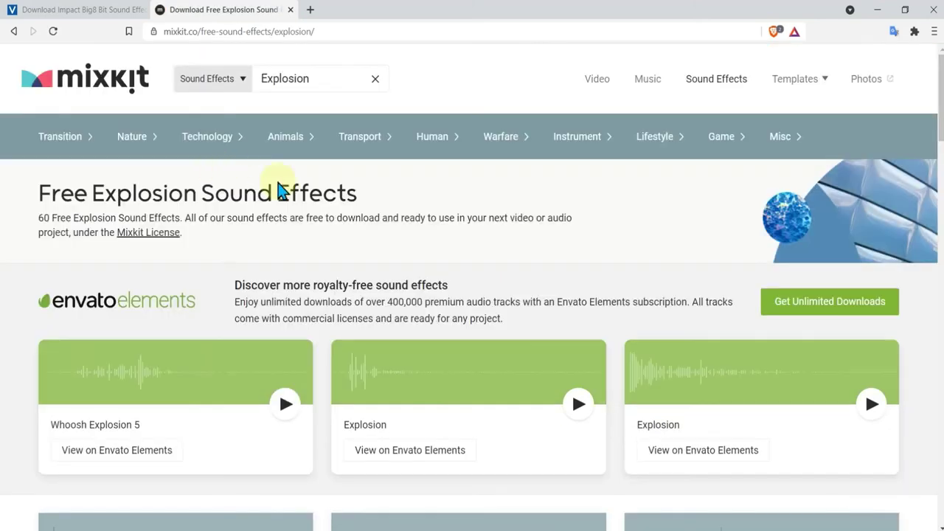
pyautogui.scroll(-3, 474, 302)
pyautogui.scroll(-2, 475, 303)
pyautogui.scroll(-3, 475, 303)
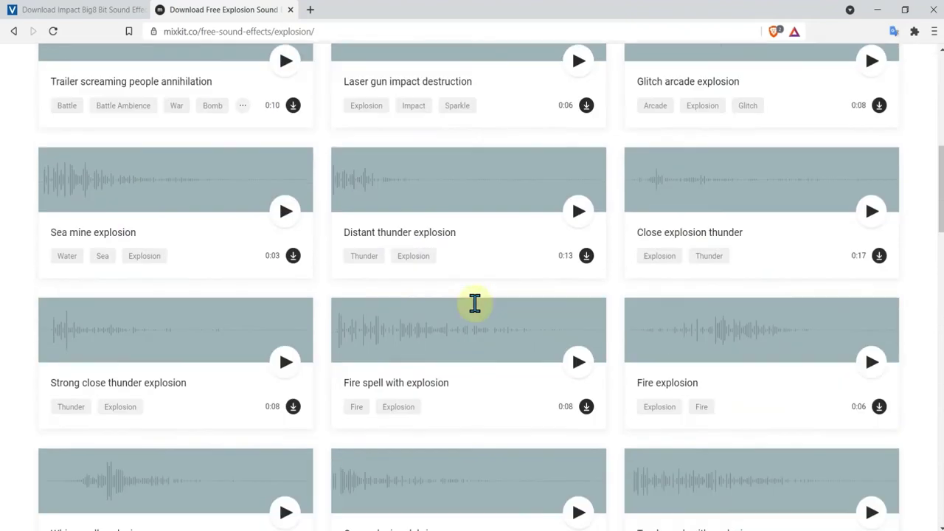
pyautogui.scroll(-4, 474, 302)
pyautogui.scroll(-1, 474, 302)
pyautogui.scroll(-2, 475, 303)
pyautogui.scroll(-2, 474, 302)
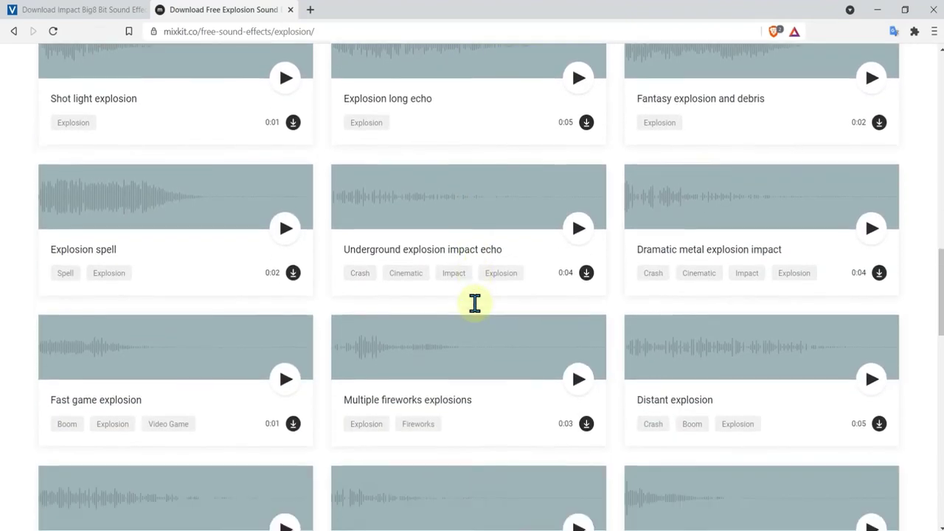
pyautogui.scroll(-3, 475, 302)
pyautogui.scroll(-2, 476, 309)
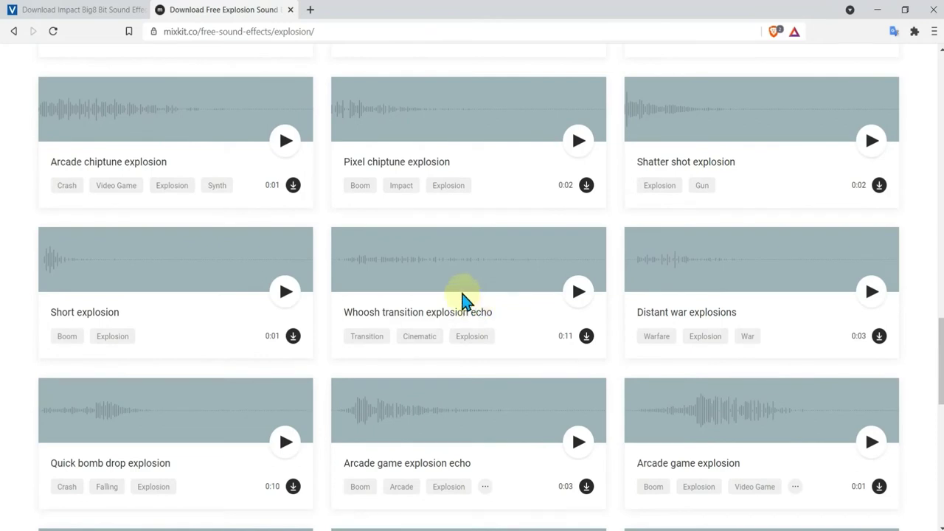
# Preview the Pixel chiptune explosion sound twice, then highlight the page's royalty-free wording
pyautogui.click(577, 142)
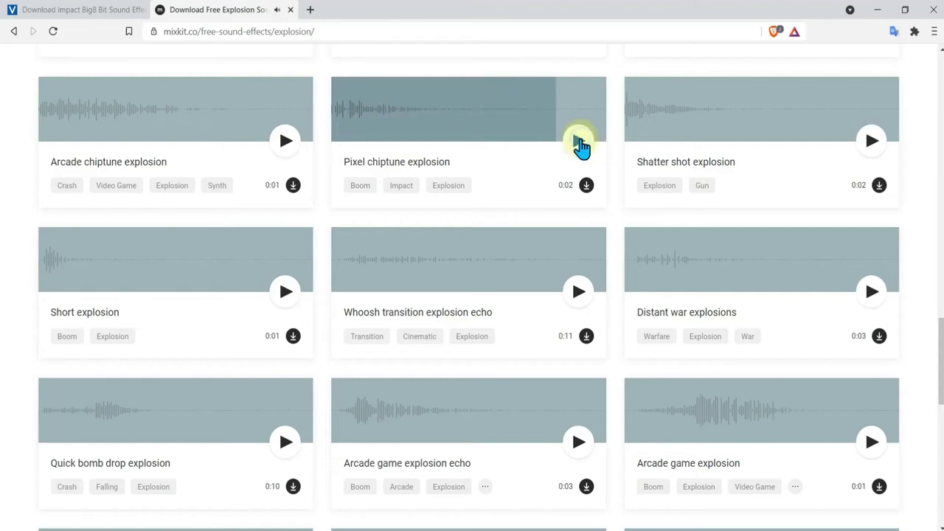
pyautogui.click(580, 145)
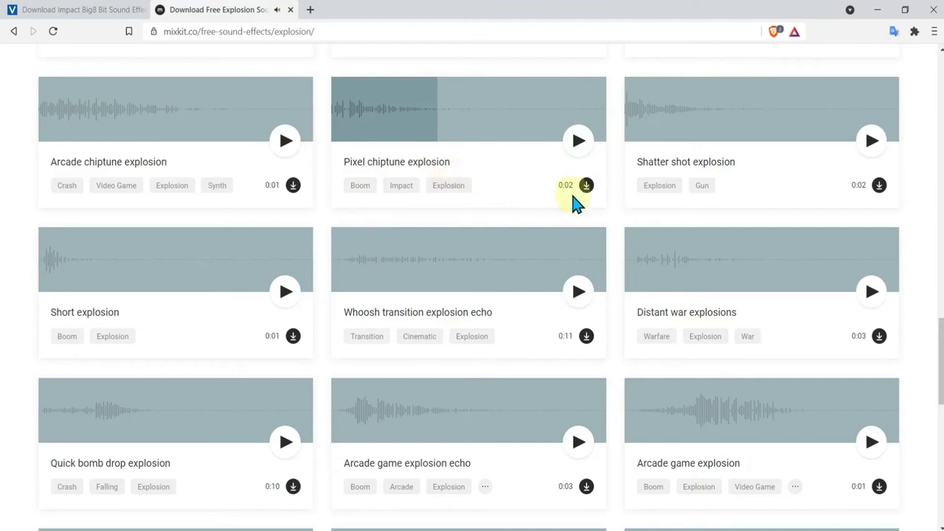
pyautogui.scroll(1, 578, 231)
pyautogui.scroll(1, 578, 231)
pyautogui.scroll(5, 569, 296)
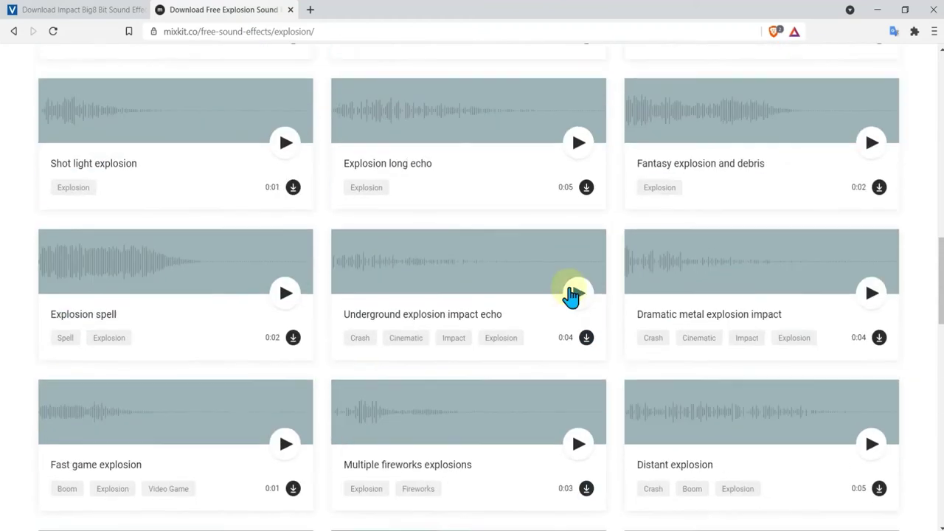
pyautogui.scroll(10, 569, 296)
pyautogui.scroll(10, 571, 295)
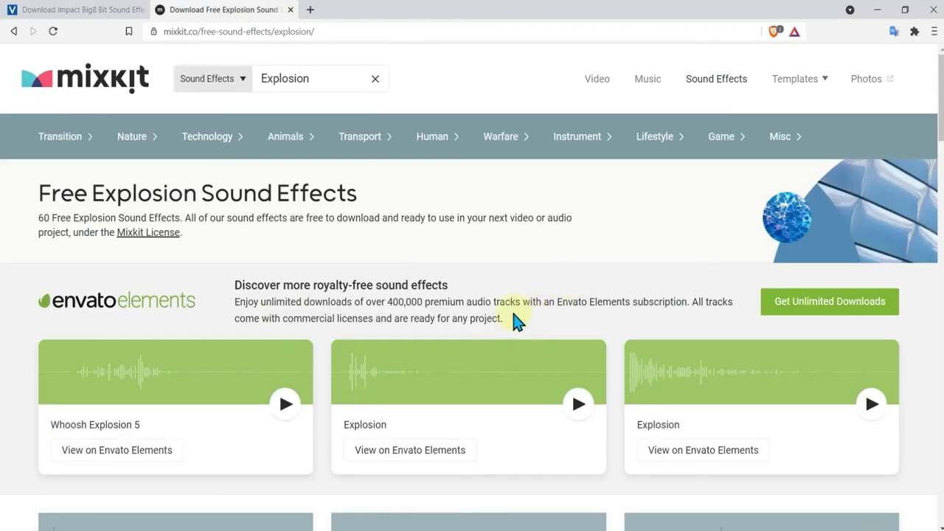
pyautogui.moveTo(242, 288); pyautogui.dragTo(373, 287)
pyautogui.moveTo(313, 286); pyautogui.dragTo(410, 288)
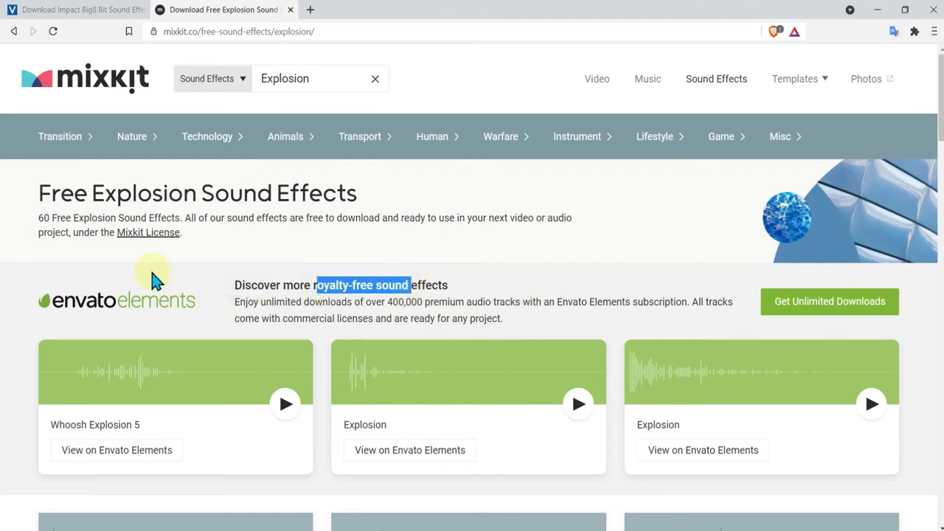
# Check the Mixkit License permits YouTube videos and video games, then close it
pyautogui.click(152, 233)
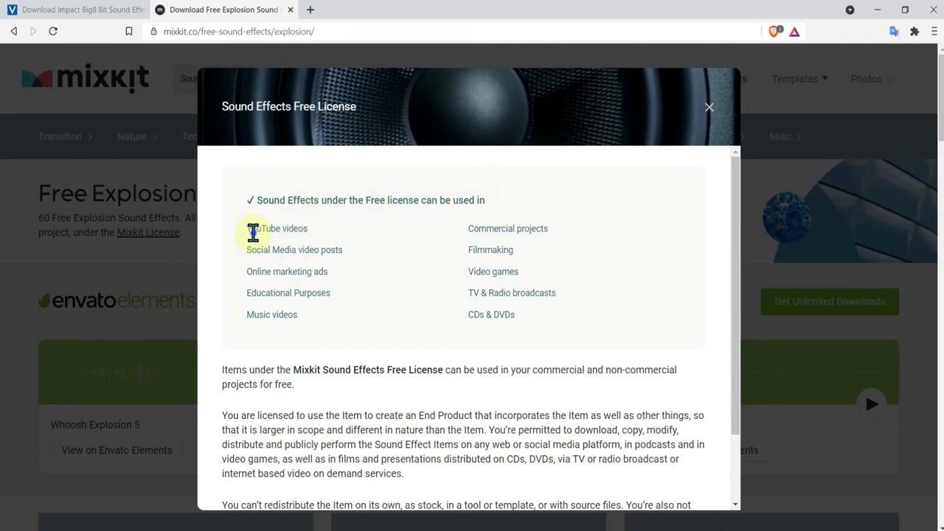
pyautogui.moveTo(250, 232); pyautogui.dragTo(321, 240)
pyautogui.moveTo(470, 271); pyautogui.dragTo(530, 277)
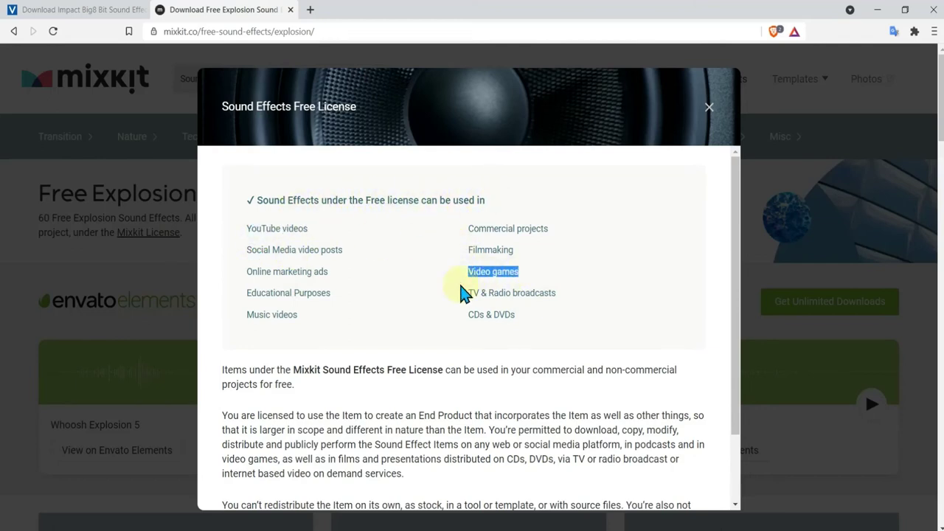
pyautogui.click(709, 106)
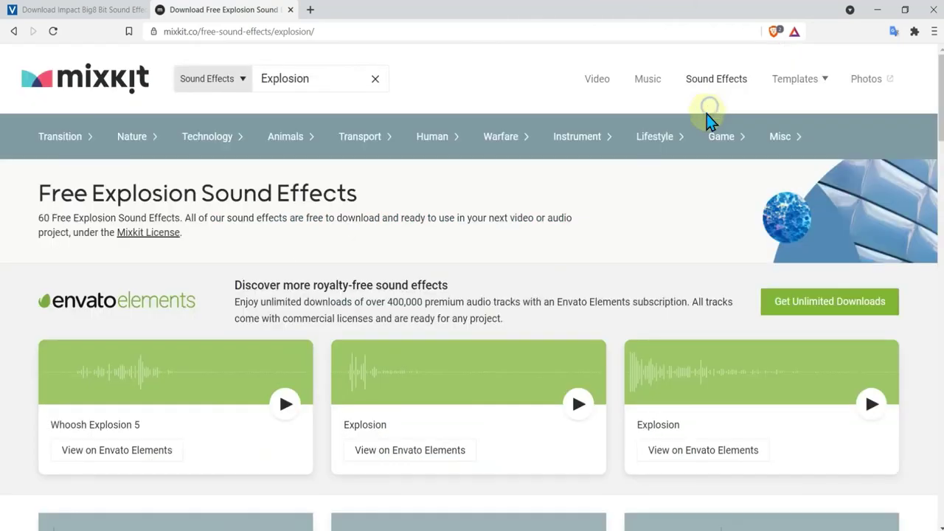
# Rename mixkit-pixel-chiptune-explosion-1692 in Resources/Explosion Sounds to DestroyedExplosion
pyautogui.hotkey('alt', 'Tab')
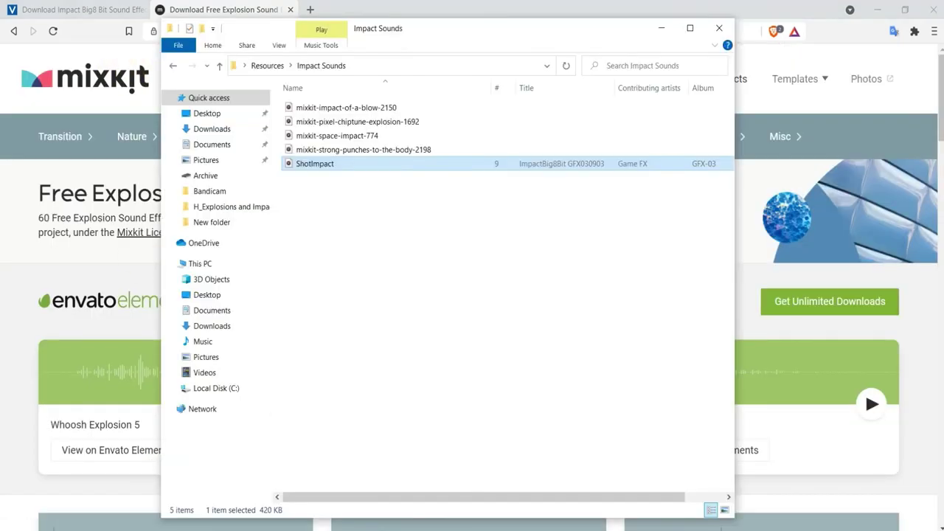
pyautogui.click(267, 66)
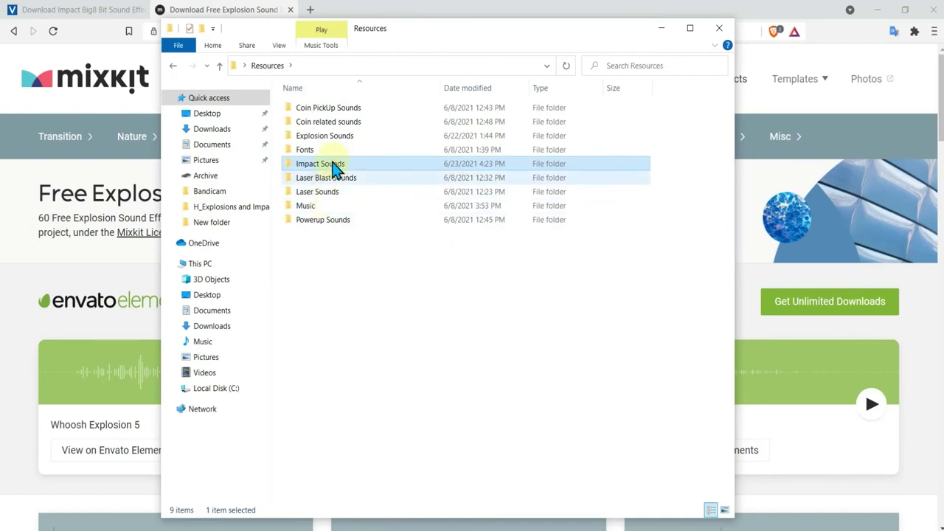
pyautogui.doubleClick(336, 137)
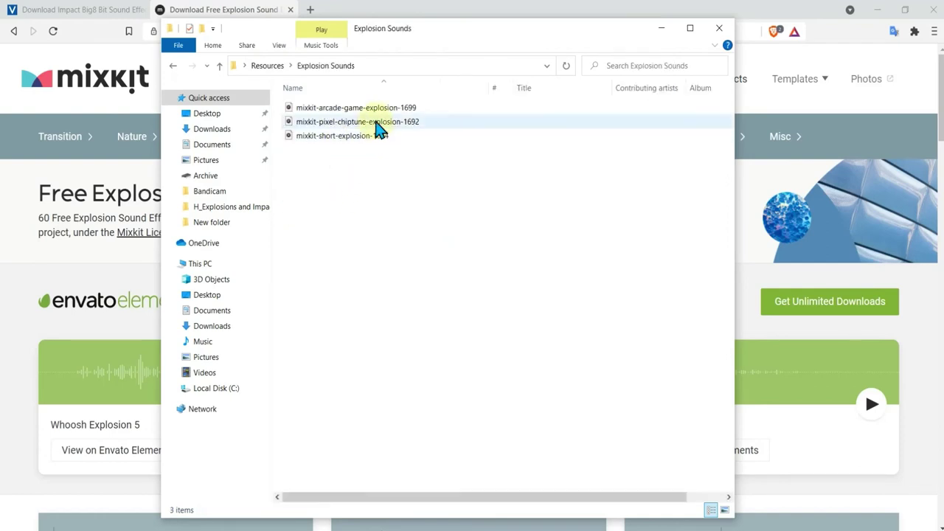
pyautogui.click(376, 123)
pyautogui.rightClick(384, 122)
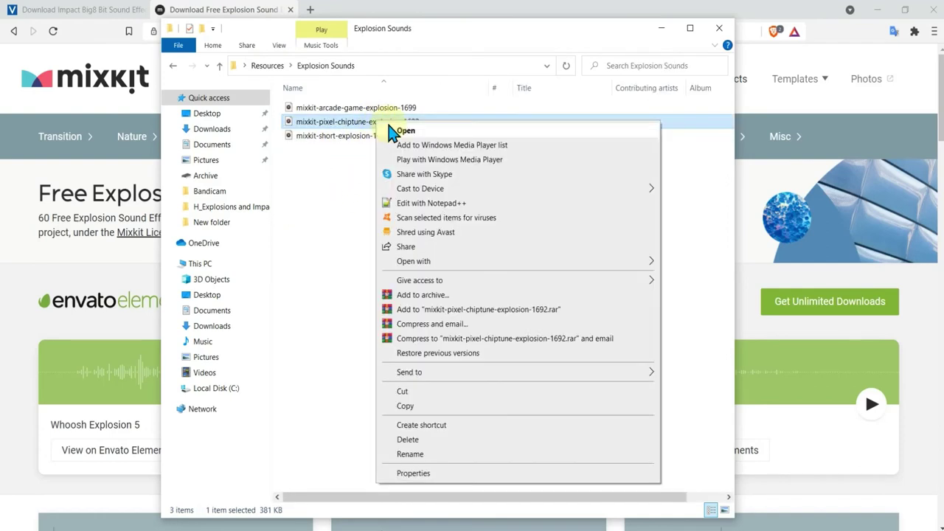
pyautogui.click(450, 454)
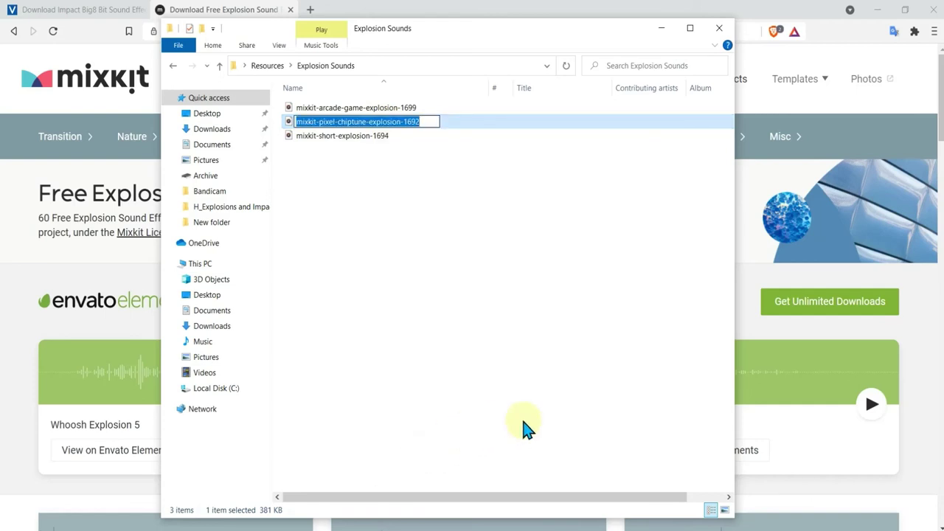
pyautogui.write('Destroyed')
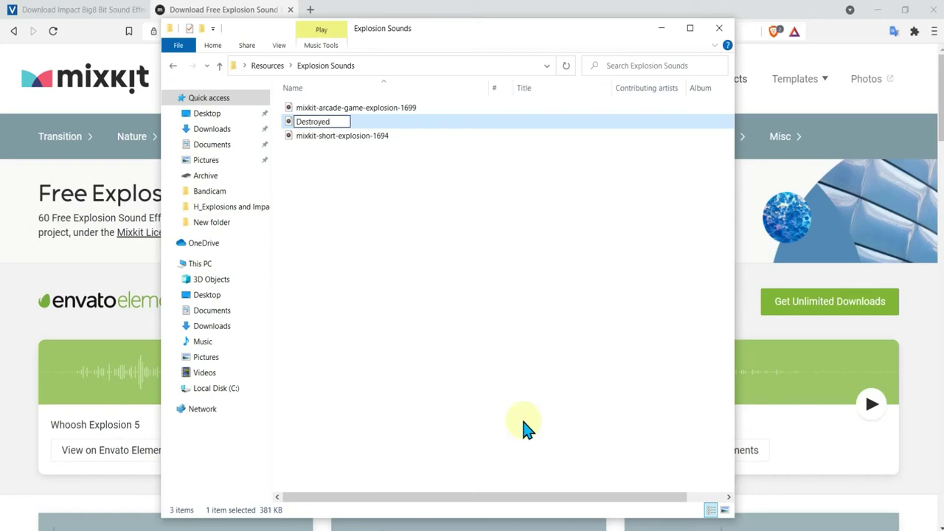
pyautogui.write('Explosion')
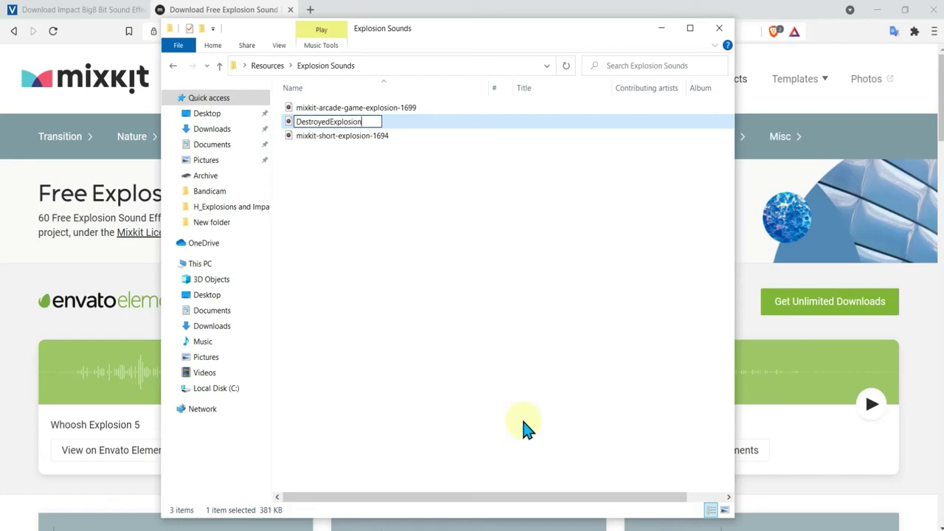
pyautogui.press('Return')
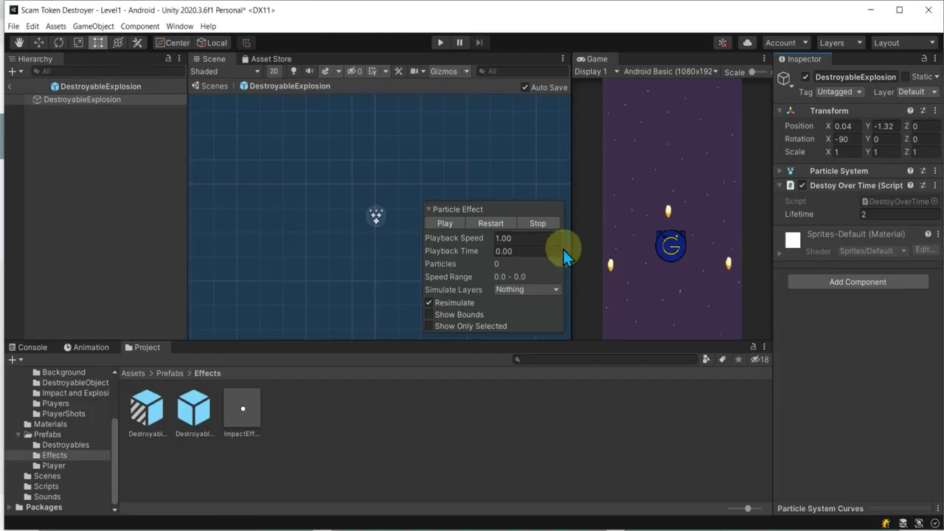
# Import the DestroyedExplosion file into the Unity project's Assets/Sounds folder
pyautogui.scroll(2, 79, 437)
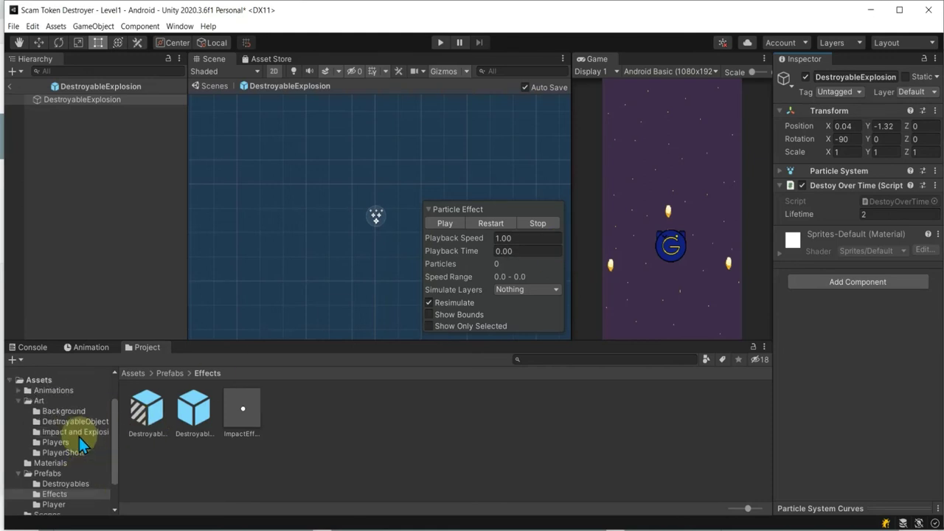
pyautogui.scroll(-2, 77, 447)
pyautogui.click(46, 496)
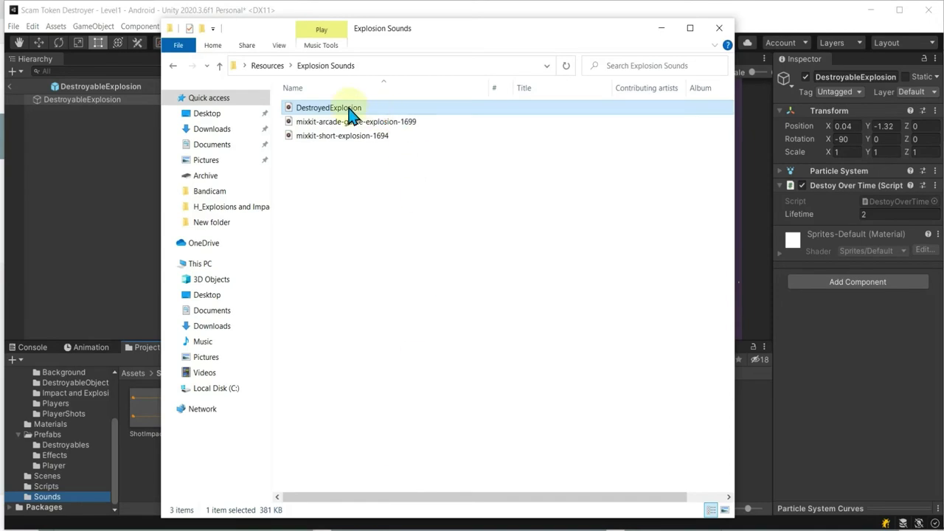
pyautogui.moveTo(347, 107); pyautogui.dragTo(138, 469)
pyautogui.click(661, 28)
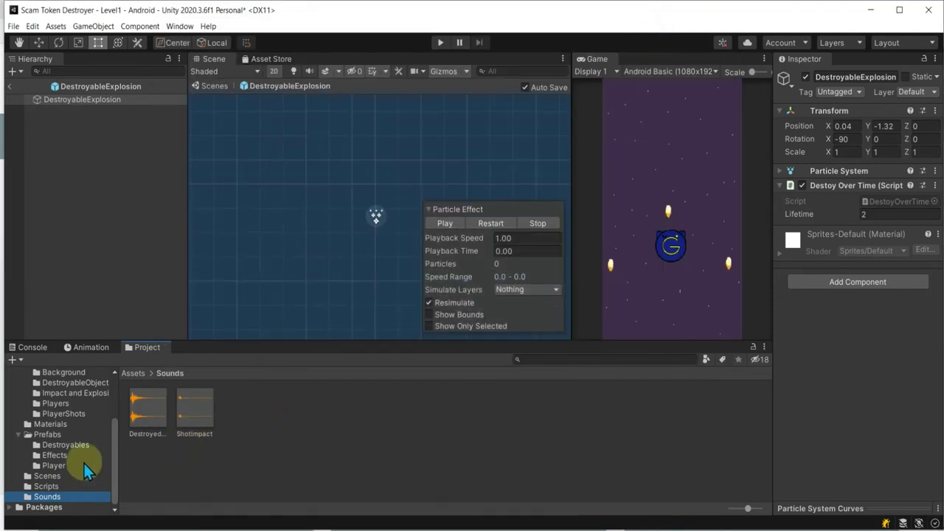
# Open the DestroyableExplosion prefab from Prefabs/Effects for editing, keeping the Sounds folder shown
pyautogui.click(63, 467)
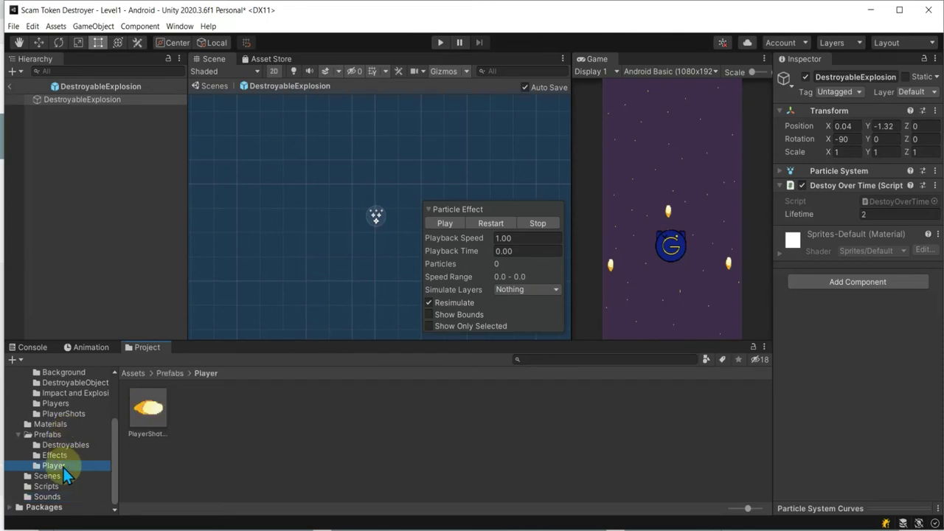
pyautogui.click(64, 458)
pyautogui.doubleClick(200, 417)
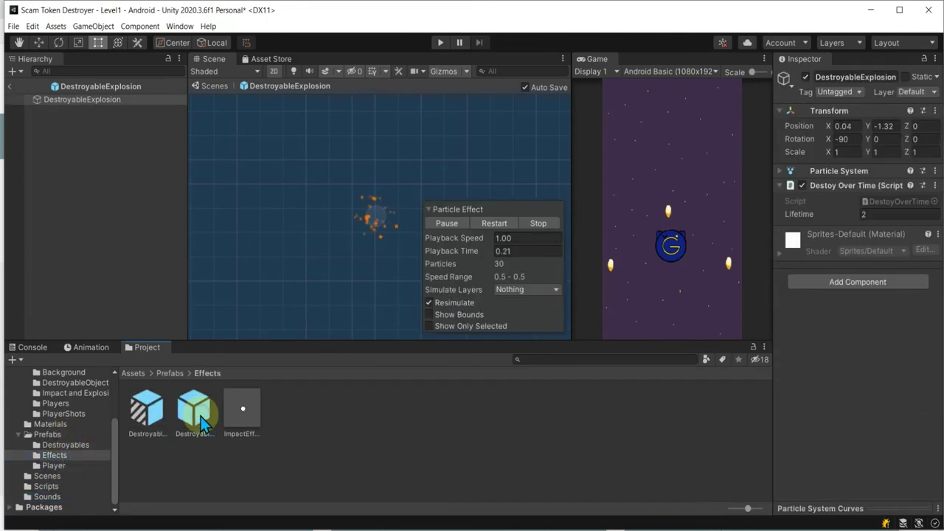
pyautogui.click(45, 496)
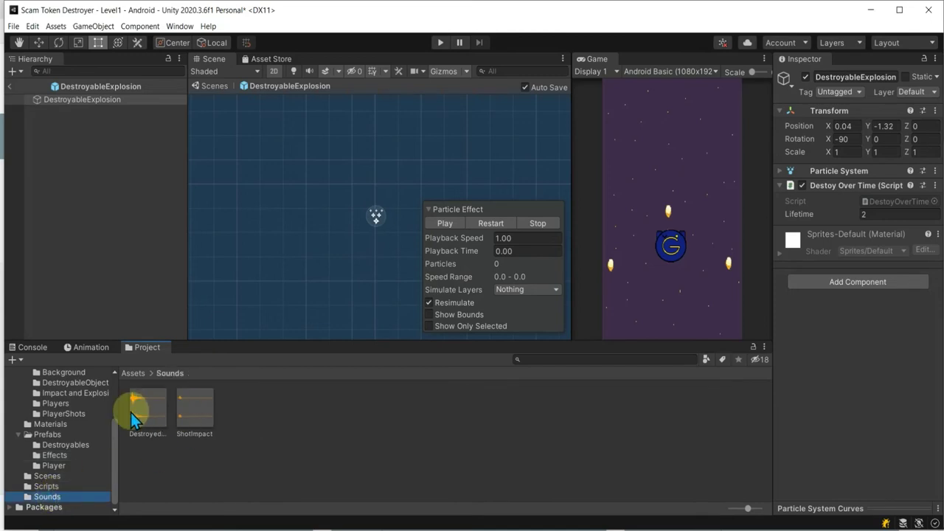
# Attach DestroyedExplosion as a Play On Awake Audio Source, preview it, and return to Level1
pyautogui.moveTo(150, 407); pyautogui.dragTo(829, 380)
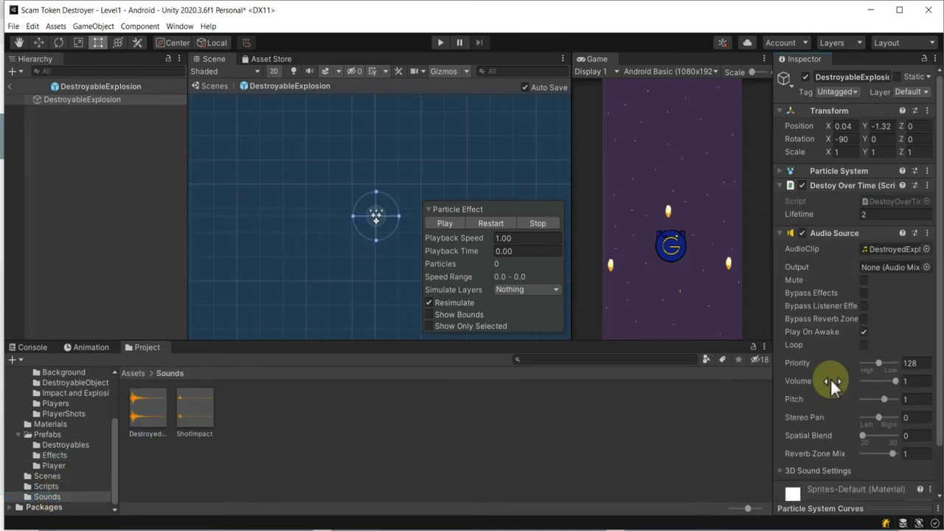
pyautogui.click(443, 224)
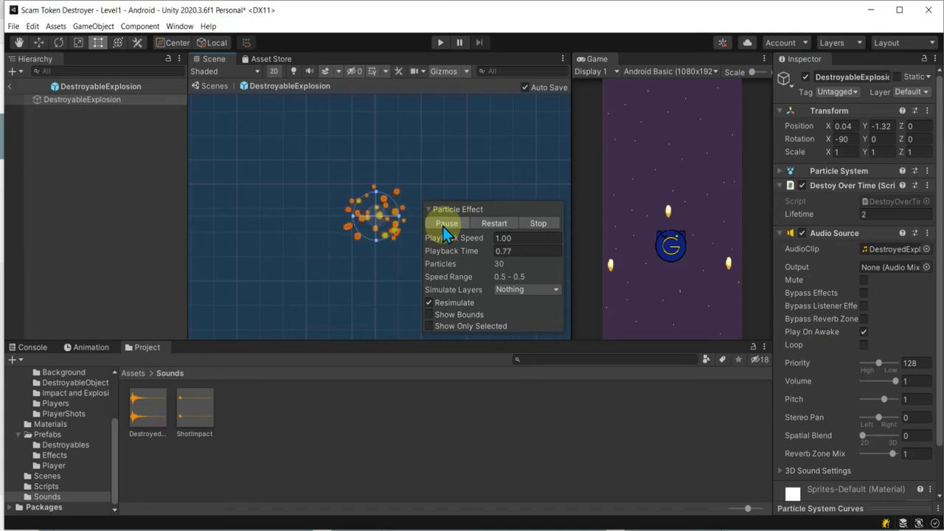
pyautogui.click(846, 339)
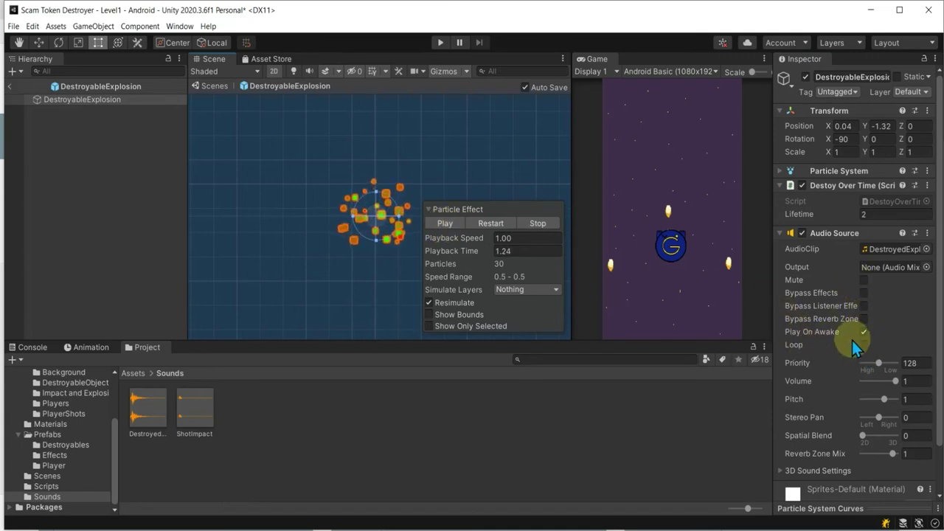
pyautogui.click(9, 86)
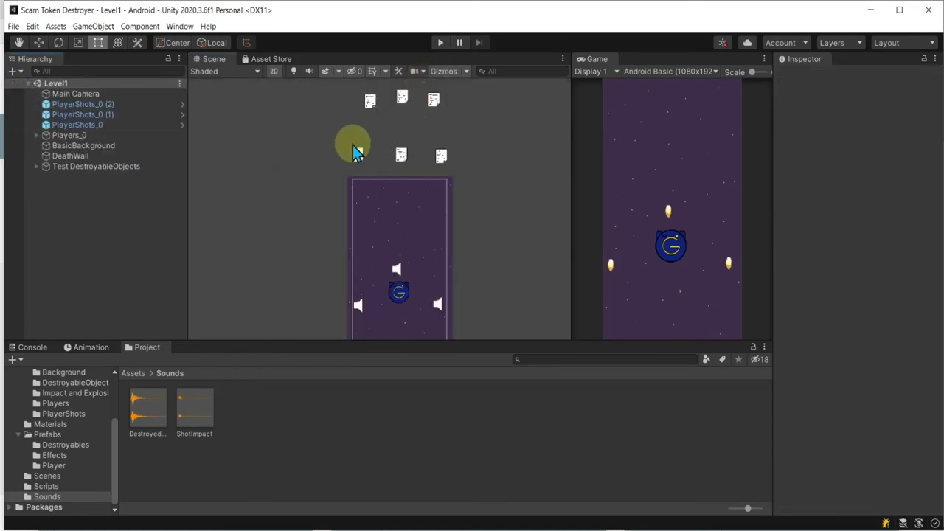
# Run Level1 in Play mode to hear the exploding objects, then stop it
pyautogui.click(440, 44)
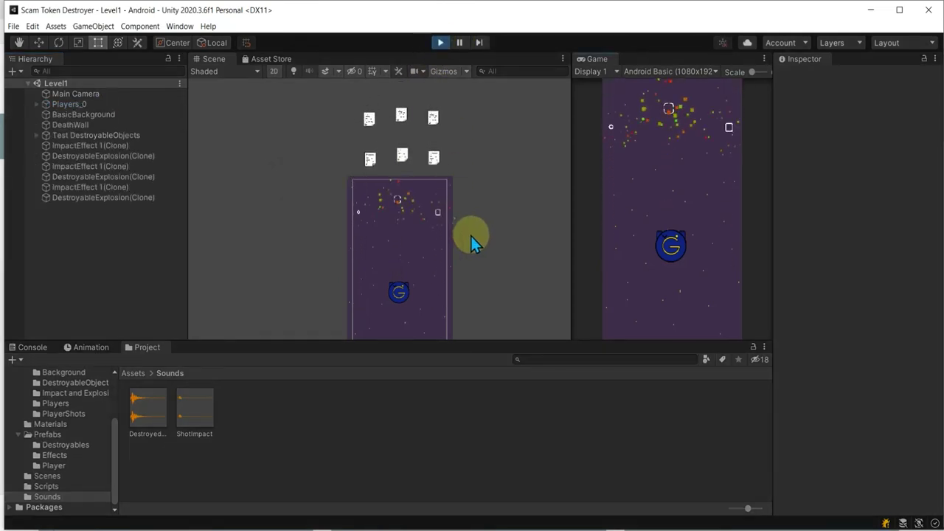
pyautogui.click(441, 42)
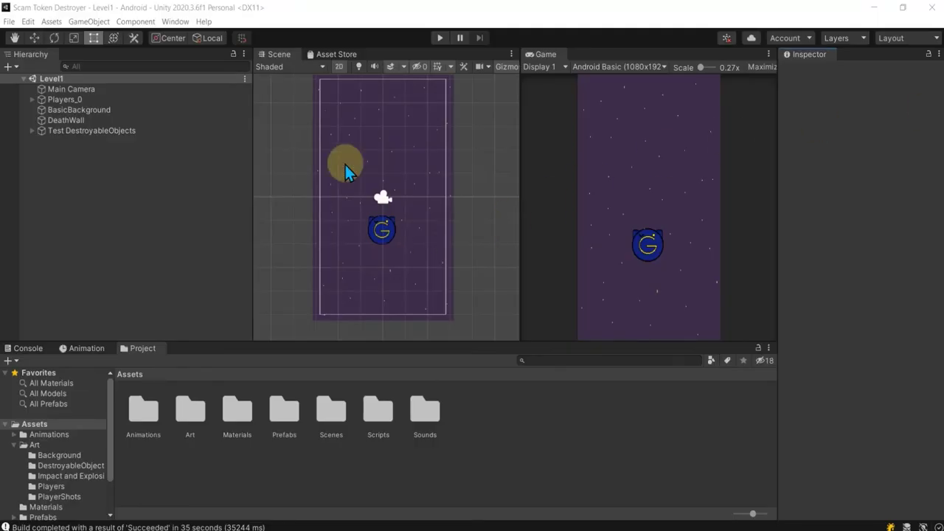
# Use File > Build And Run to build and launch the Android version
pyautogui.click(9, 21)
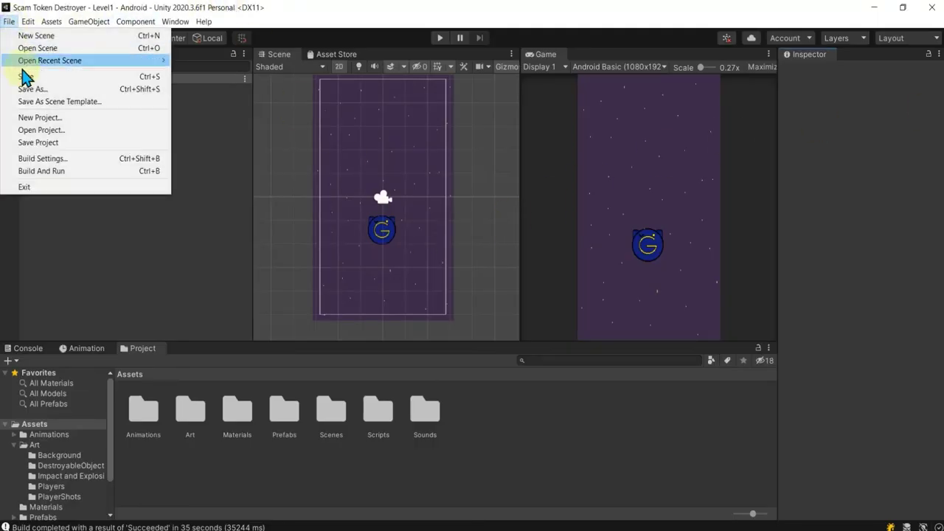
pyautogui.click(99, 170)
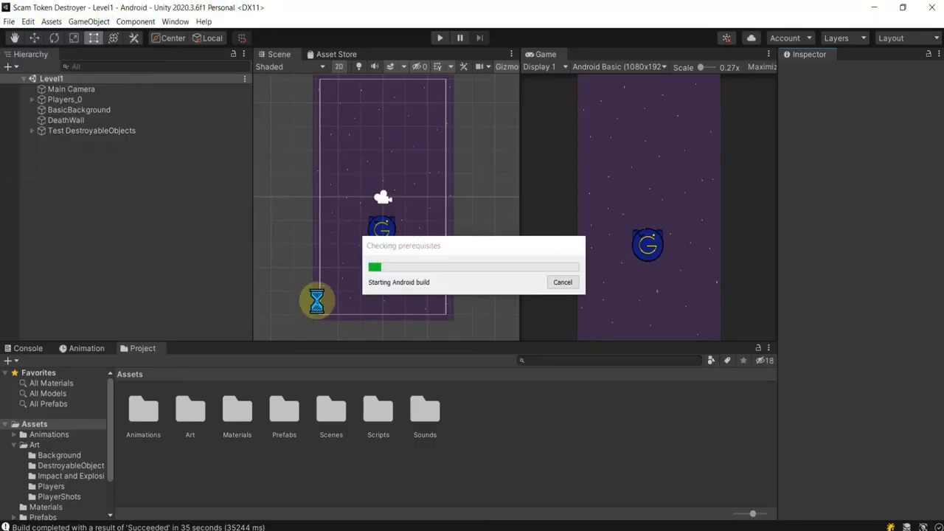